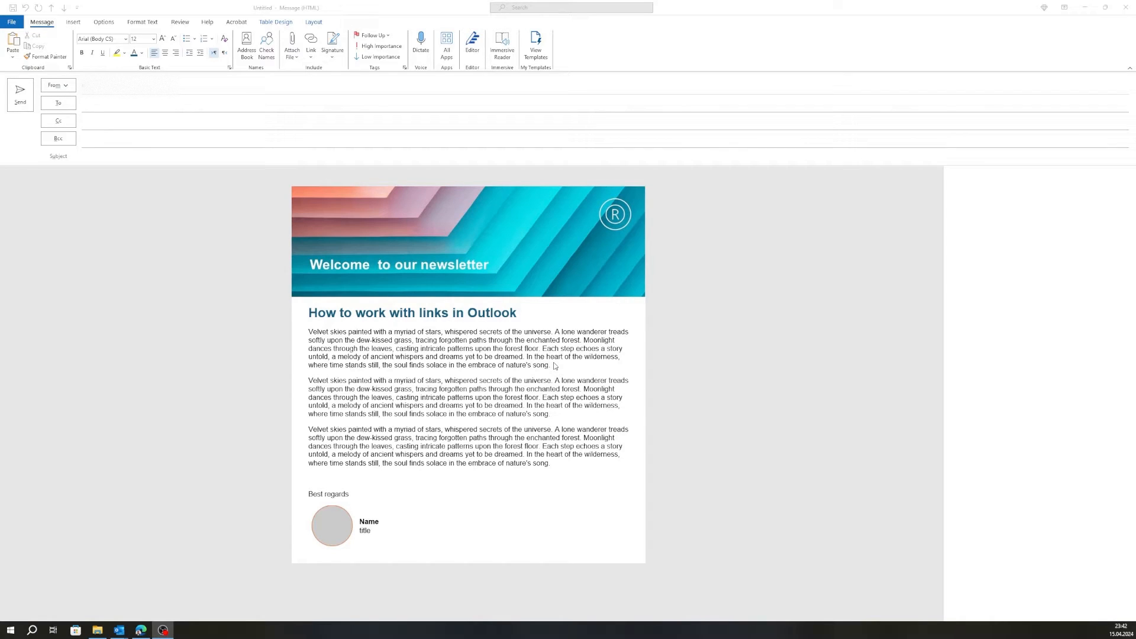
# - Open the Insert Hyperlink dialog for the words "yet to be dreamed" in the first paragraph
pyautogui.click(319, 345)
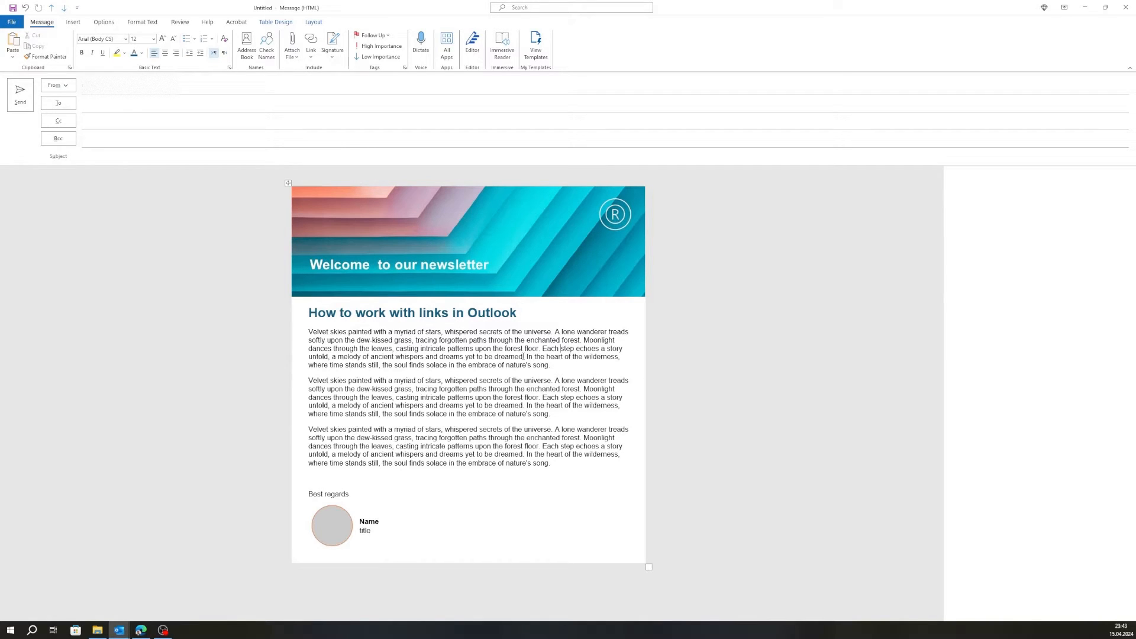
pyautogui.moveTo(523, 356); pyautogui.dragTo(465, 356)
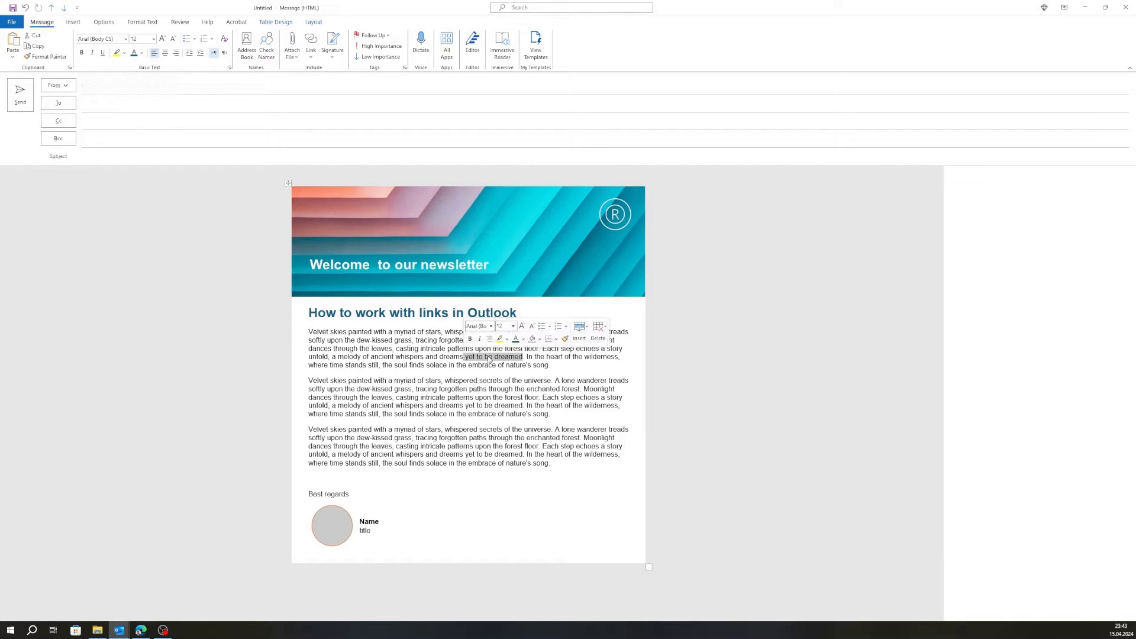
pyautogui.rightClick(490, 358)
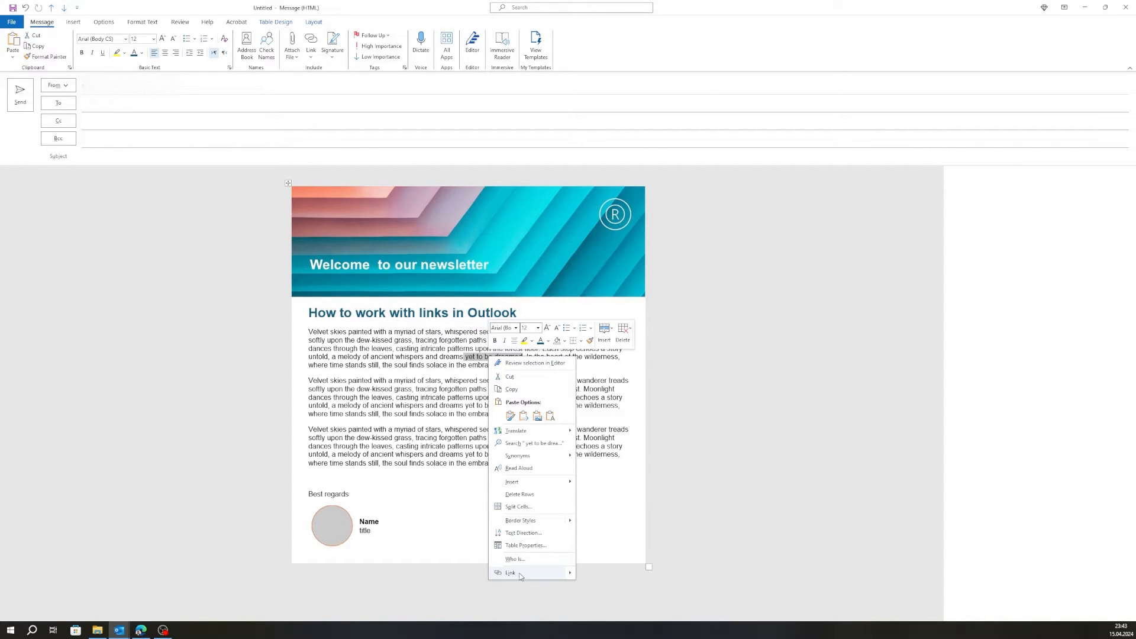
pyautogui.moveTo(568, 575)
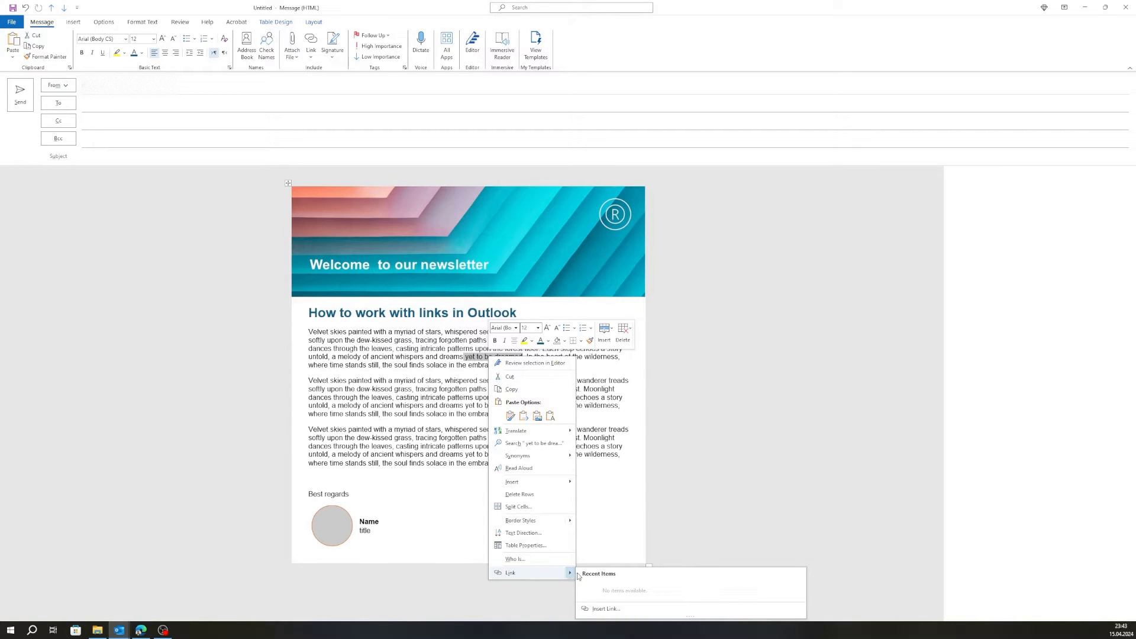
pyautogui.click(605, 607)
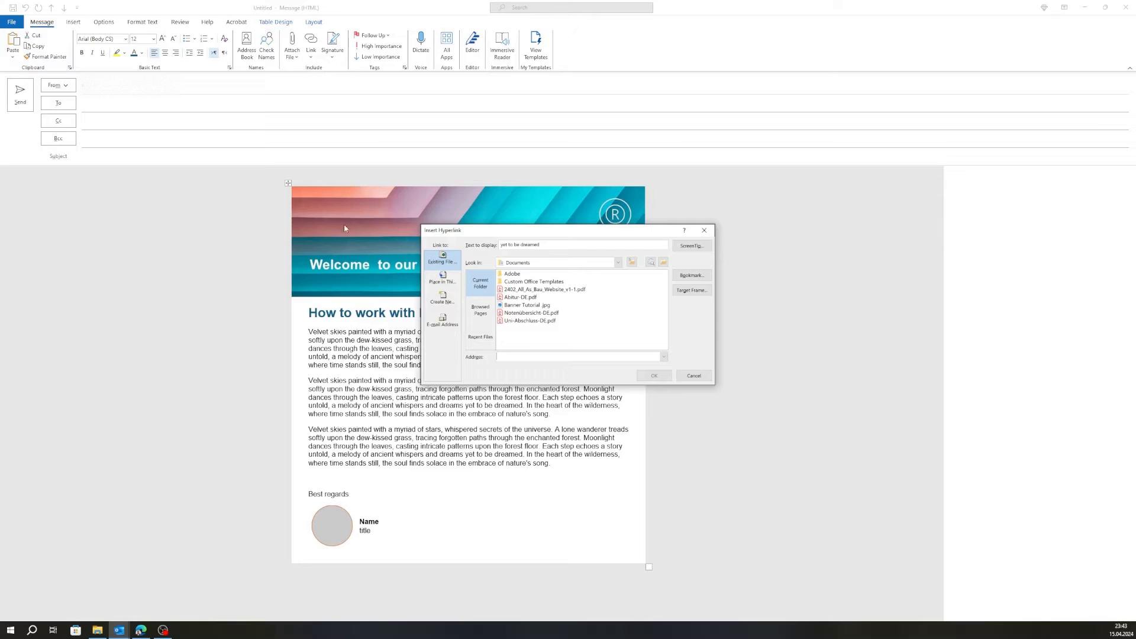
pyautogui.moveTo(474, 230); pyautogui.dragTo(428, 227)
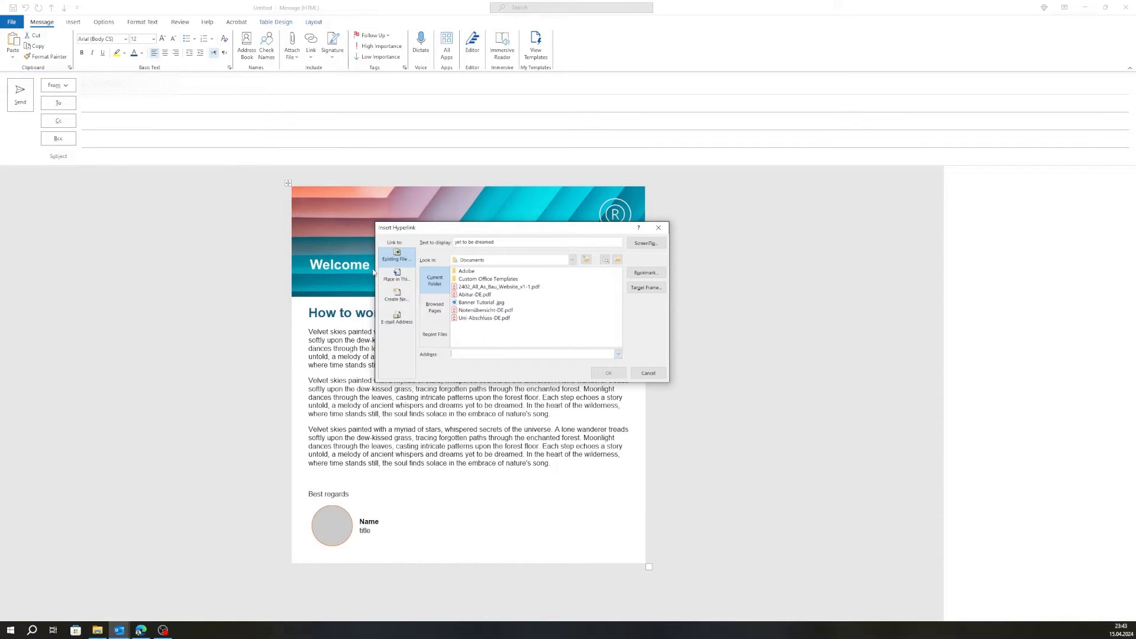
# - Look through the link target types: place in this document, new document and e-mail address
pyautogui.click(396, 275)
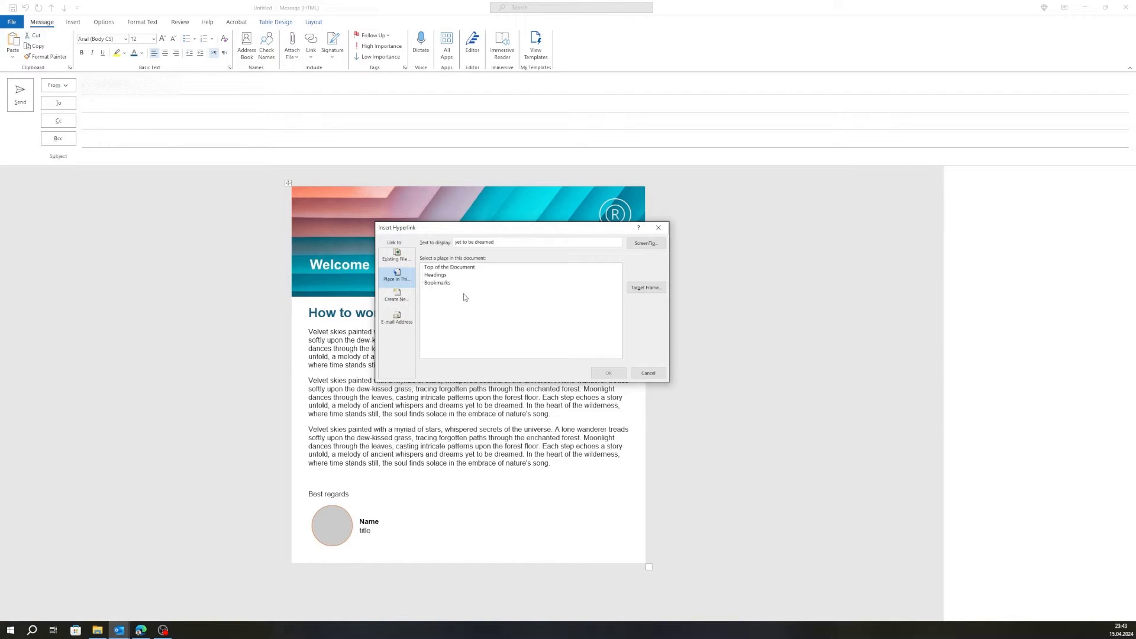
pyautogui.hotkey('alt', 'n')
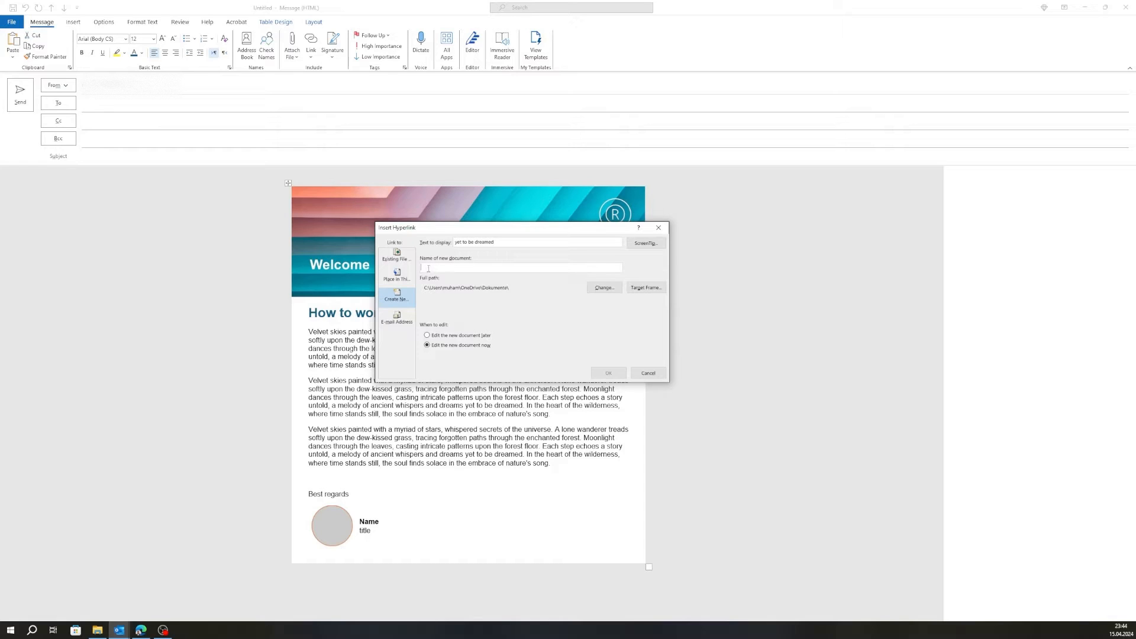
pyautogui.click(400, 325)
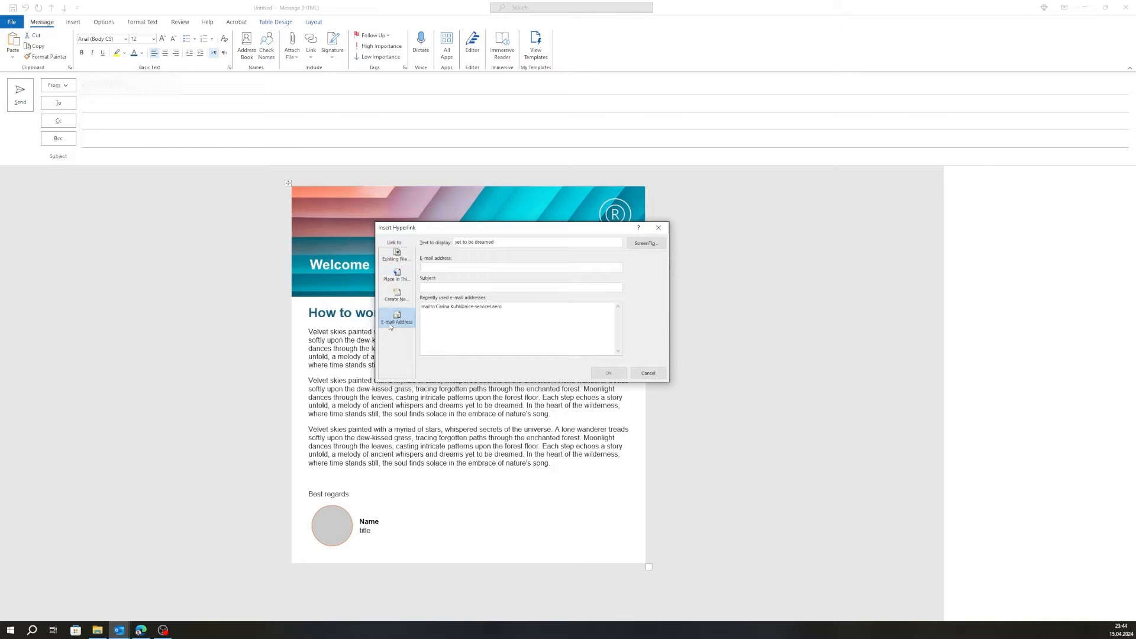
pyautogui.click(396, 276)
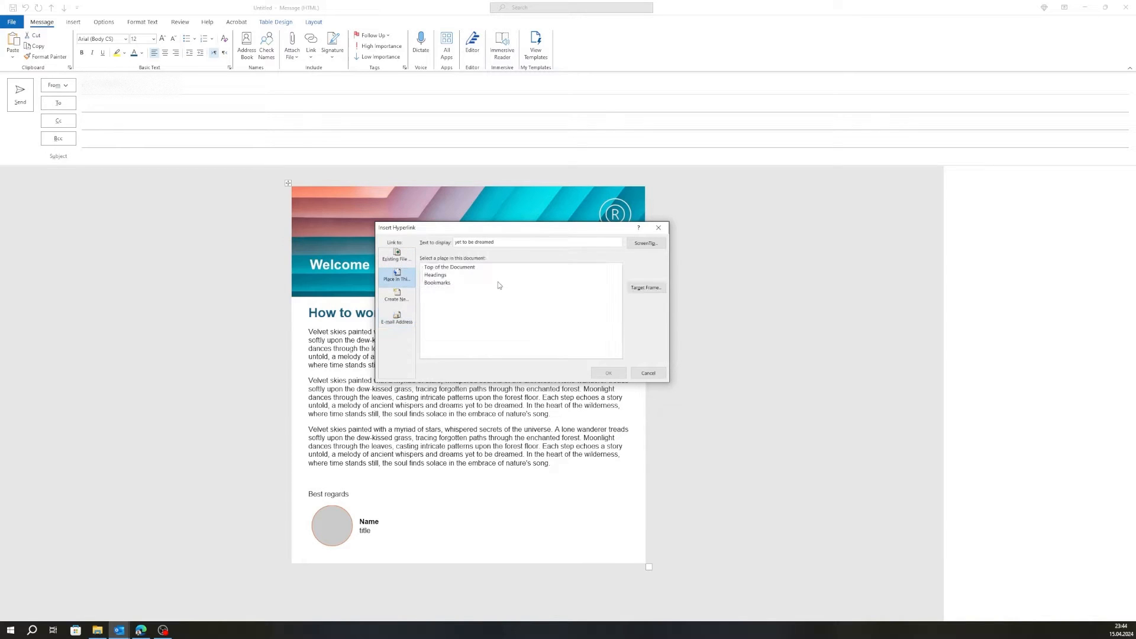
pyautogui.click(399, 261)
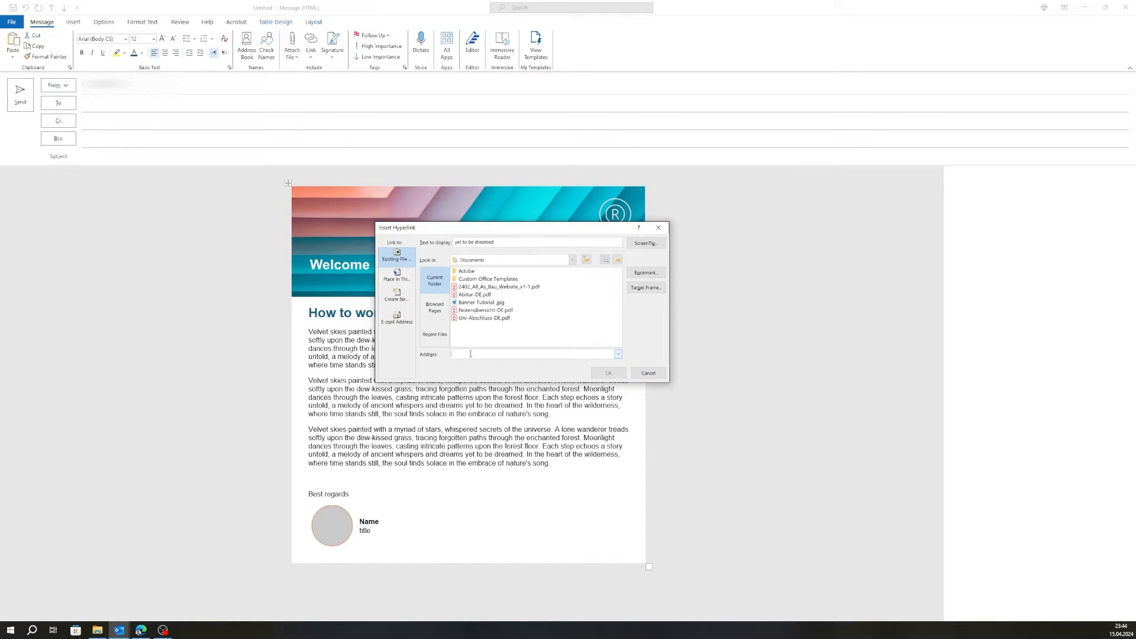
pyautogui.write('http://www.google.com')
pyautogui.click(609, 373)
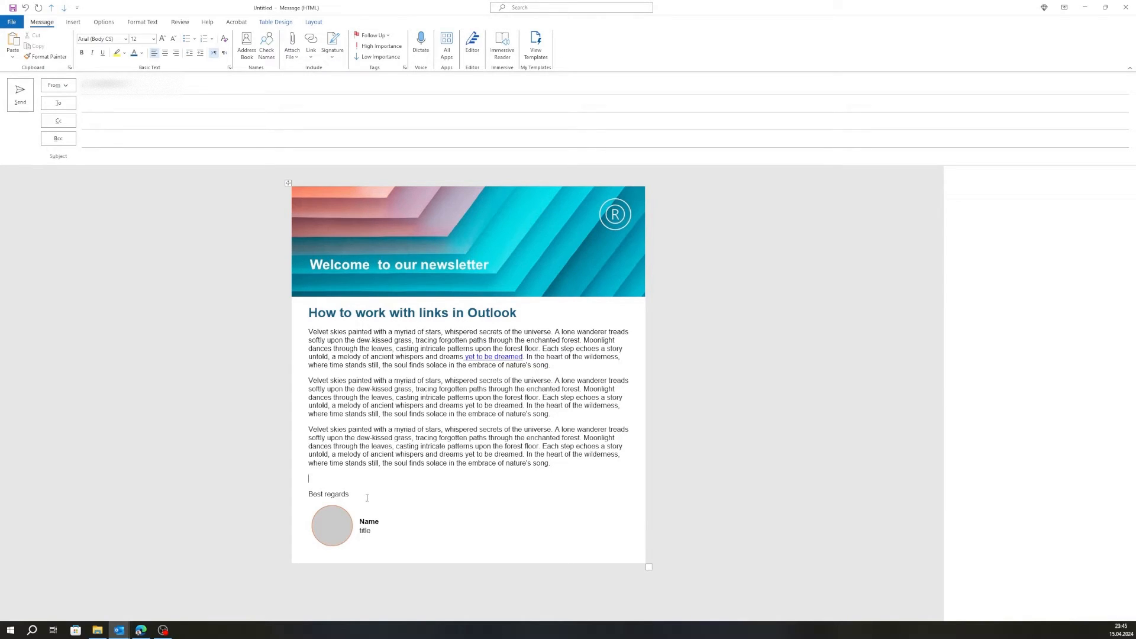
# - Check the Insert Link option for the round signature picture without adding a link
pyautogui.rightClick(323, 521)
pyautogui.moveTo(355, 434)
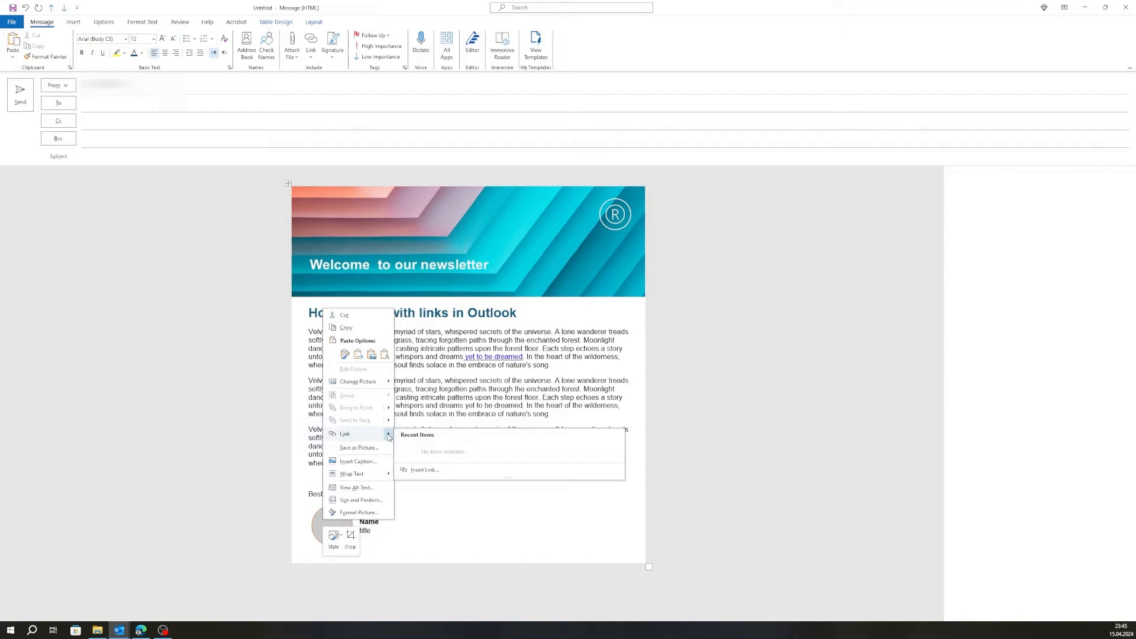
pyautogui.click(426, 470)
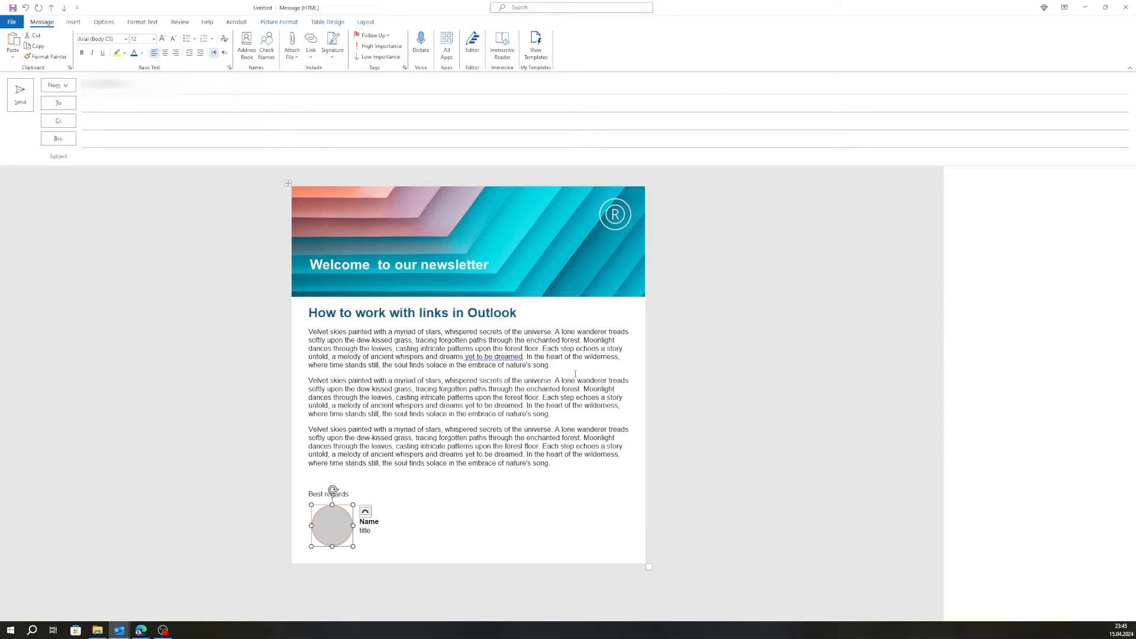
pyautogui.click(575, 374)
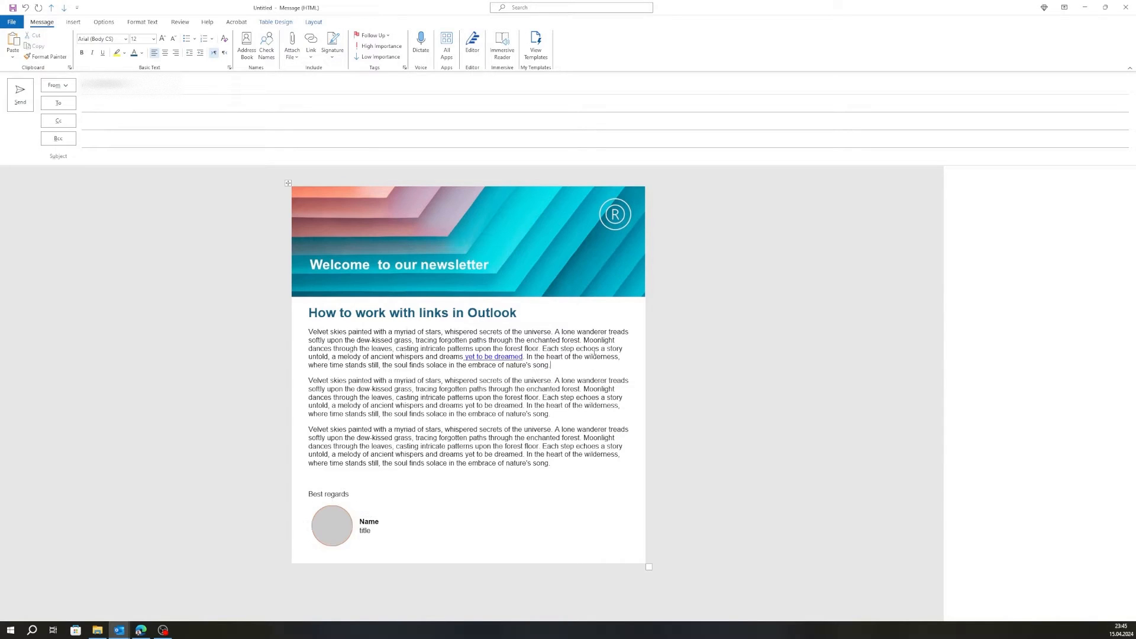
# - Examine the in-document link targets for a selected passage in the second paragraph without inserting a link
pyautogui.click(74, 24)
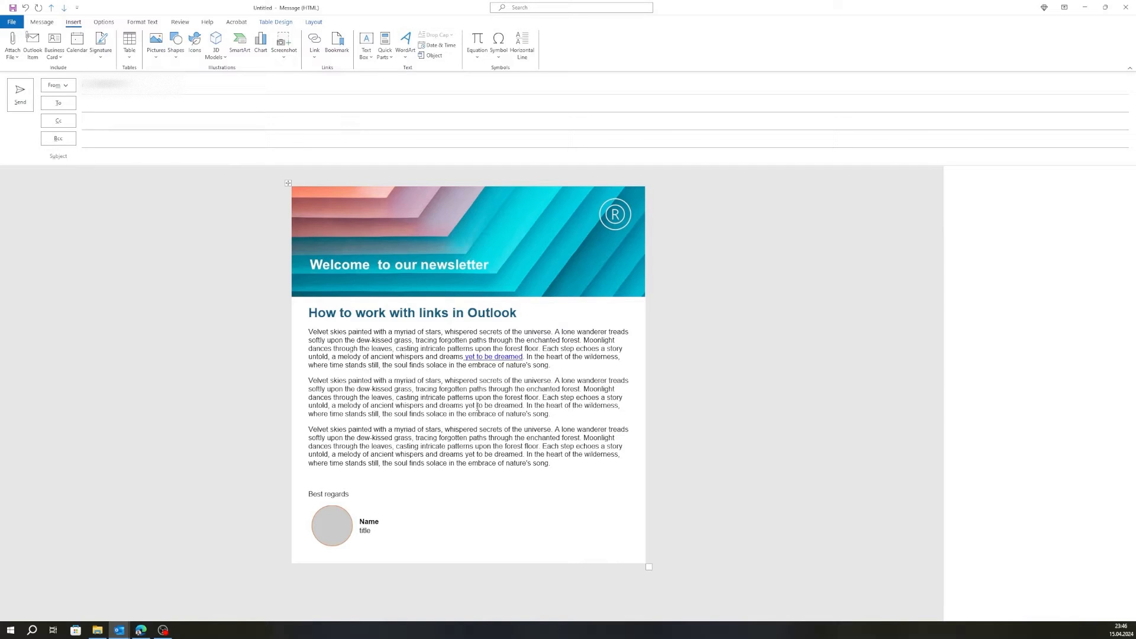
pyautogui.moveTo(484, 406); pyautogui.dragTo(396, 397)
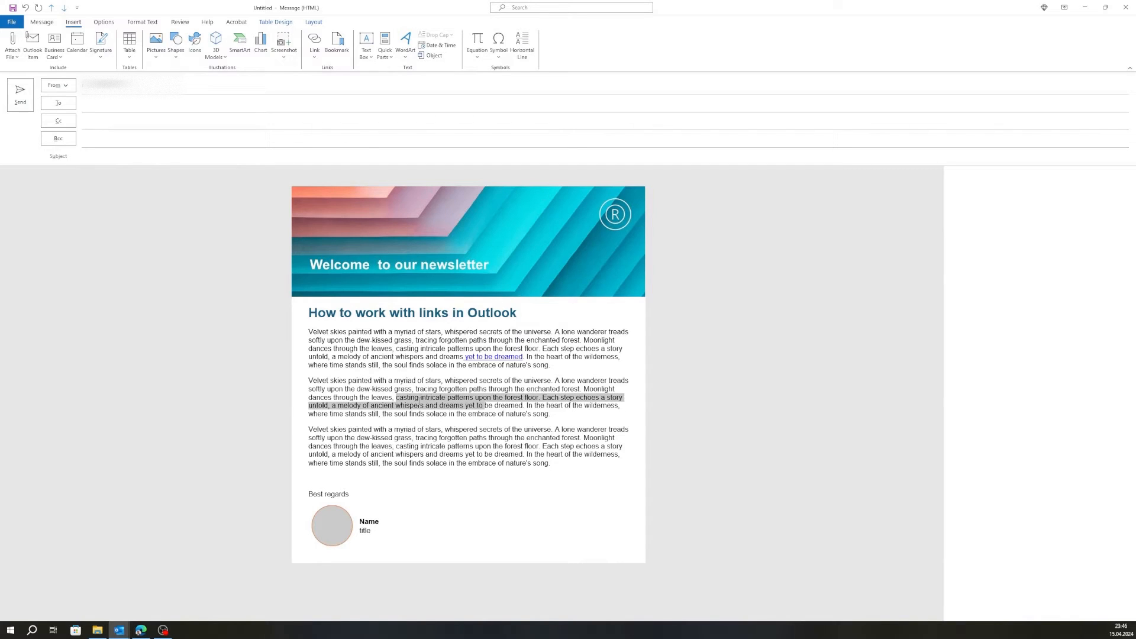
pyautogui.click(315, 56)
pyautogui.click(331, 103)
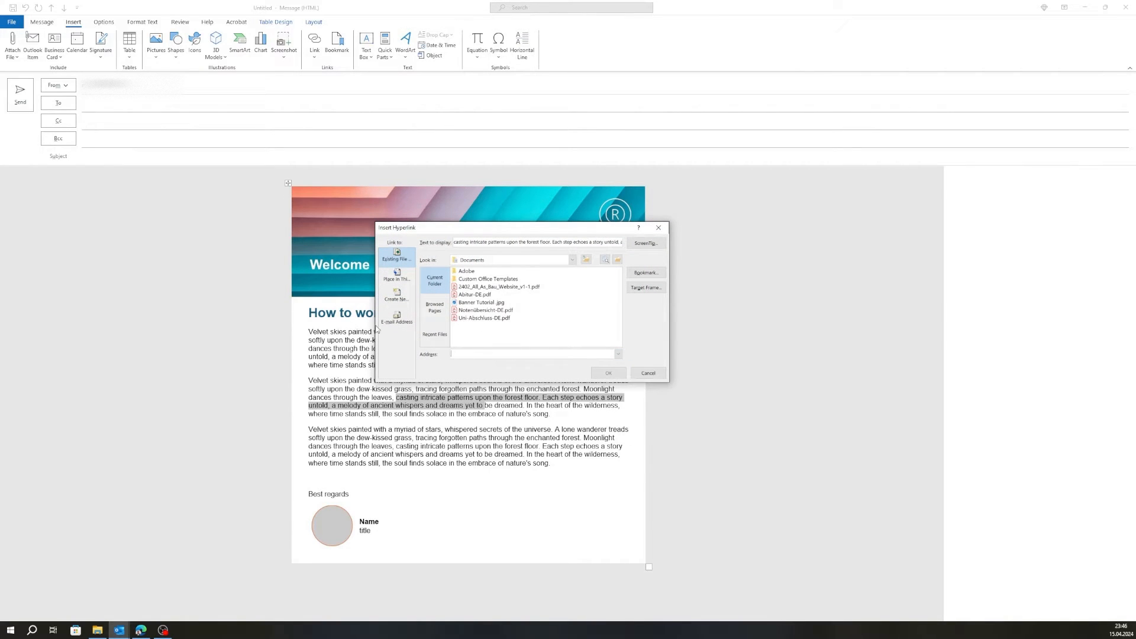
pyautogui.click(405, 283)
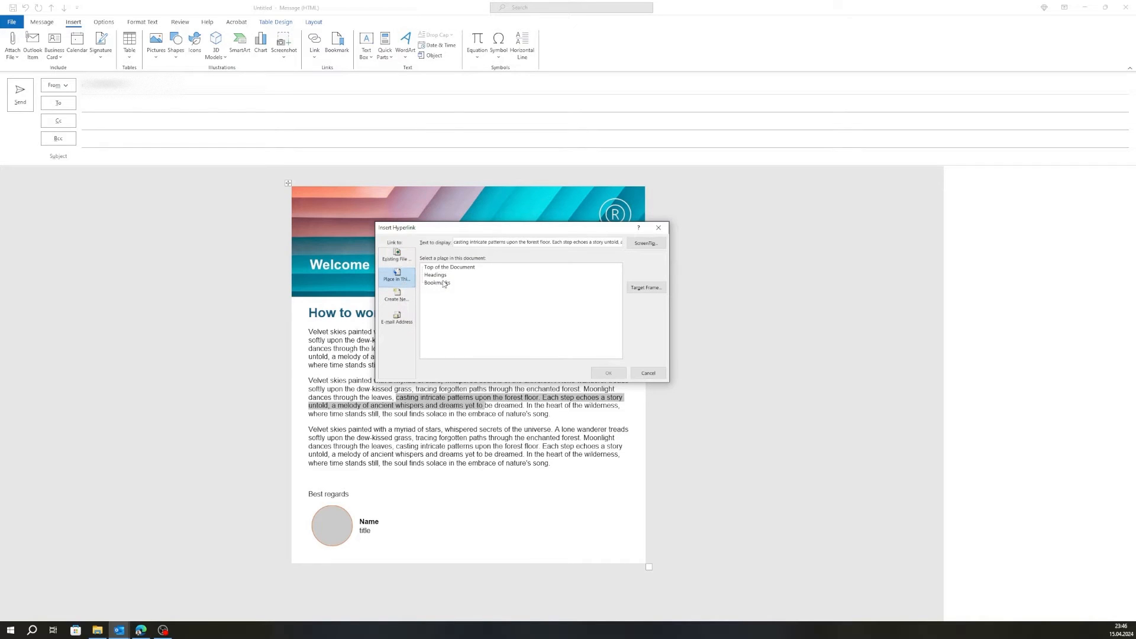
pyautogui.click(648, 373)
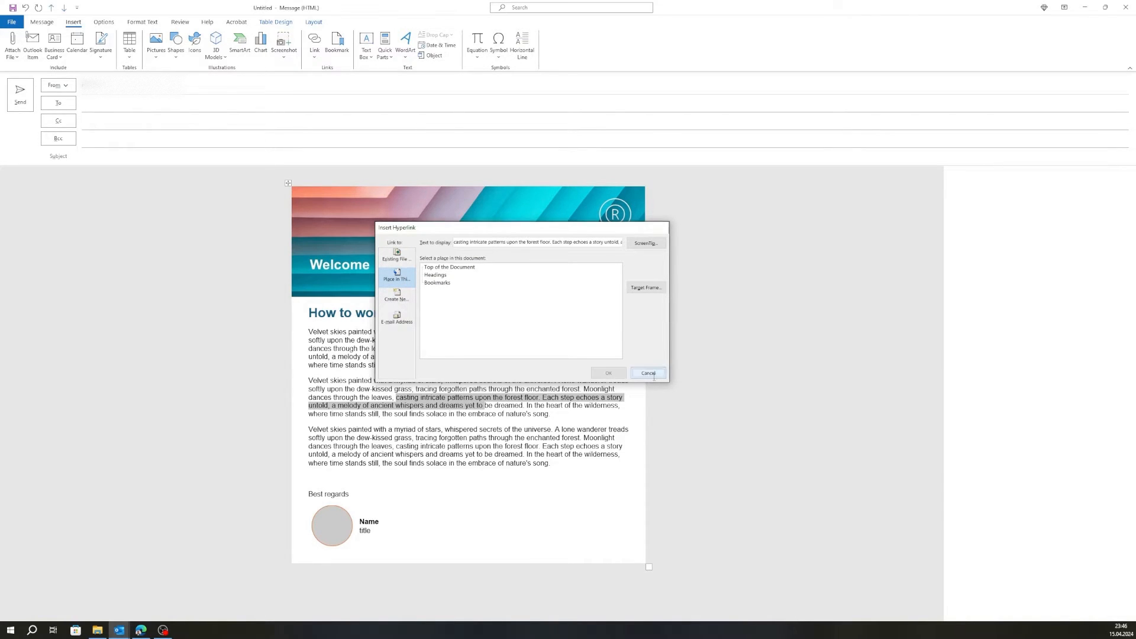
pyautogui.click(517, 438)
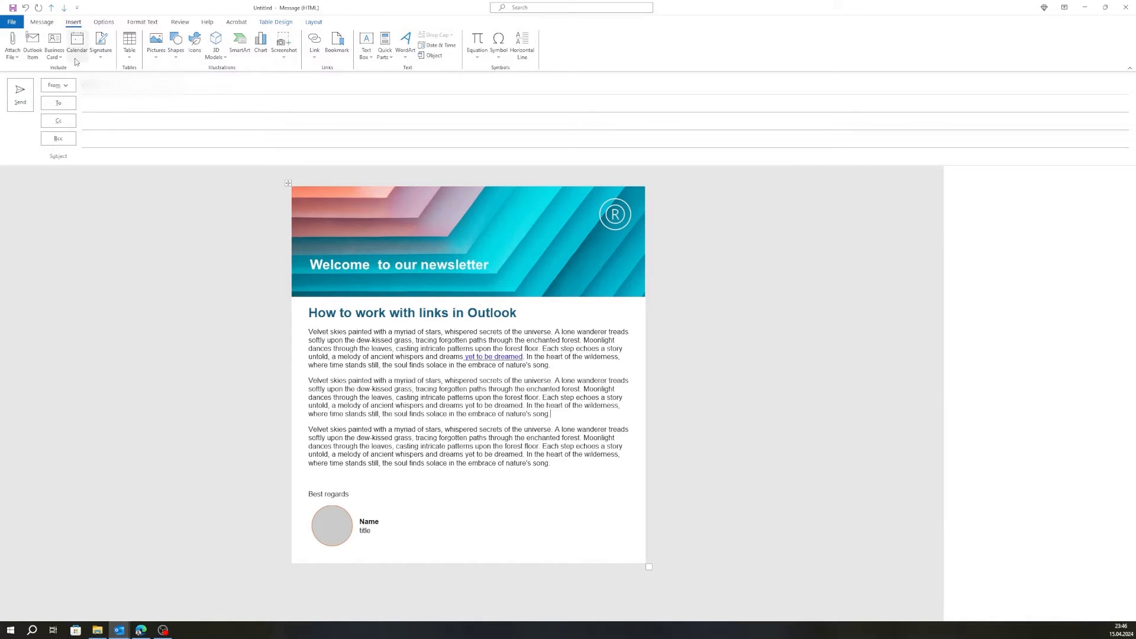
# - Set the font color of the "yet to be dreamed" hyperlink to the orange theme color
pyautogui.click(42, 22)
pyautogui.click(150, 24)
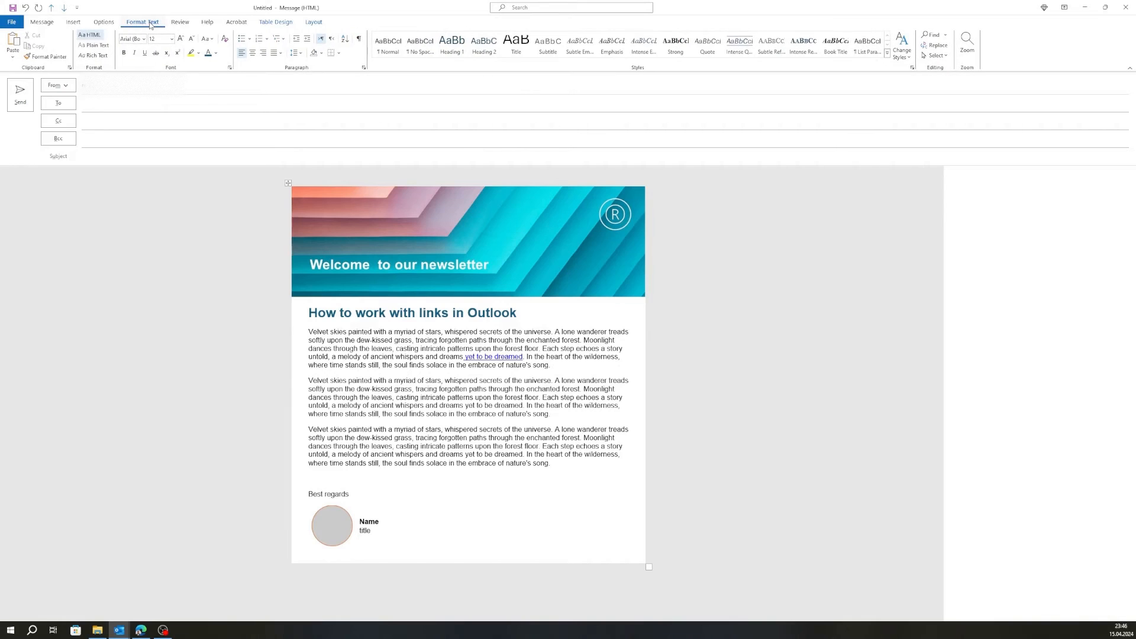
pyautogui.moveTo(523, 357); pyautogui.dragTo(465, 361)
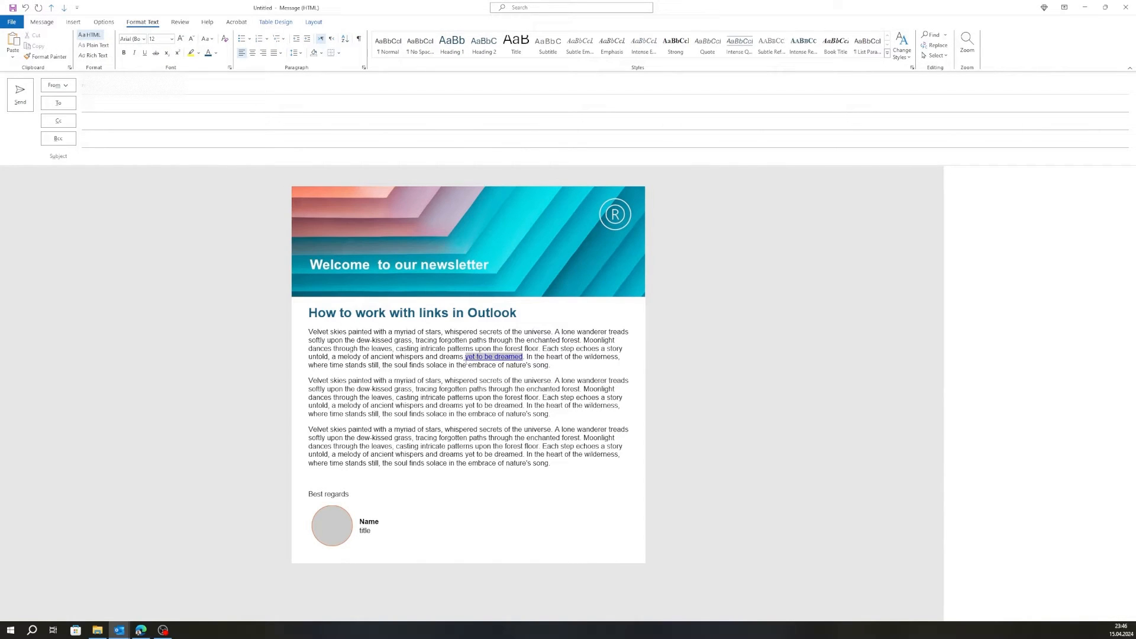
pyautogui.click(216, 53)
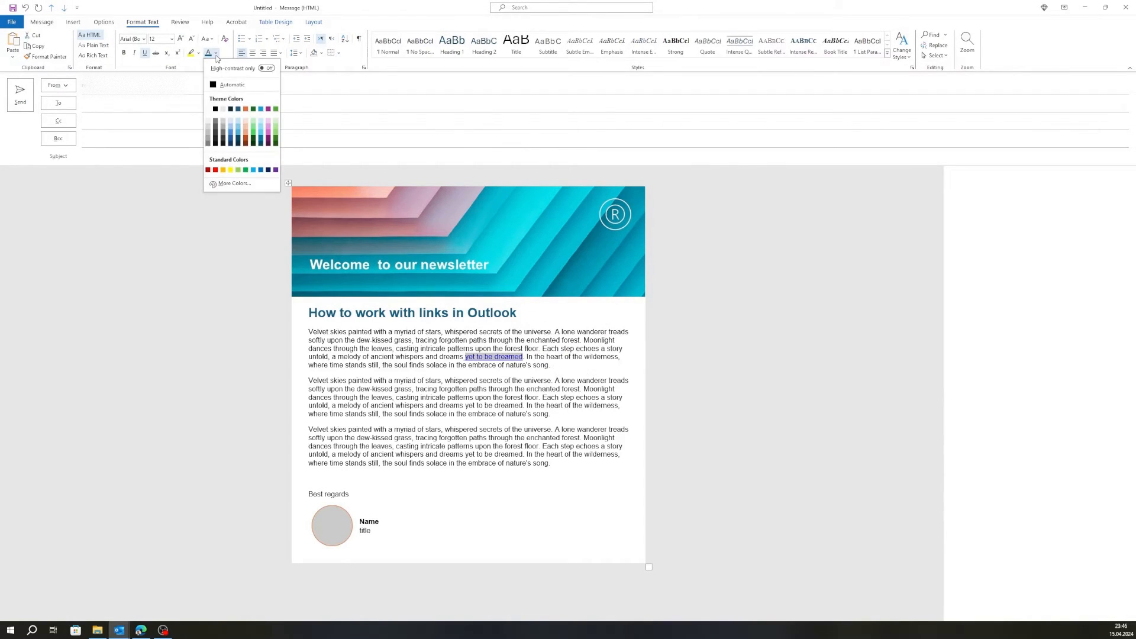
pyautogui.click(246, 109)
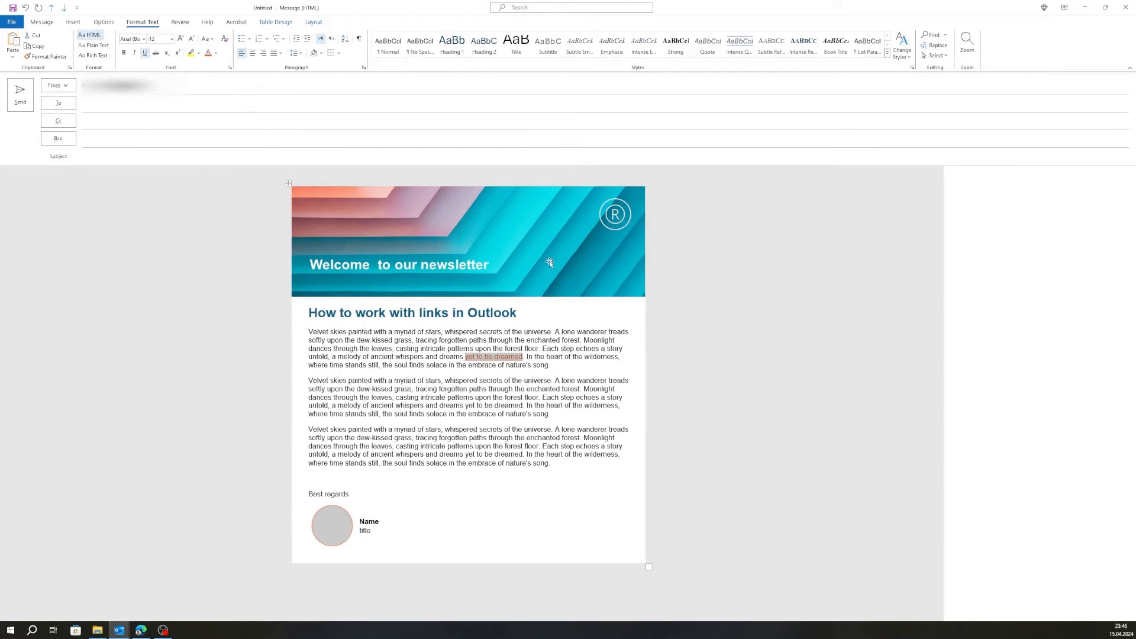
pyautogui.click(561, 368)
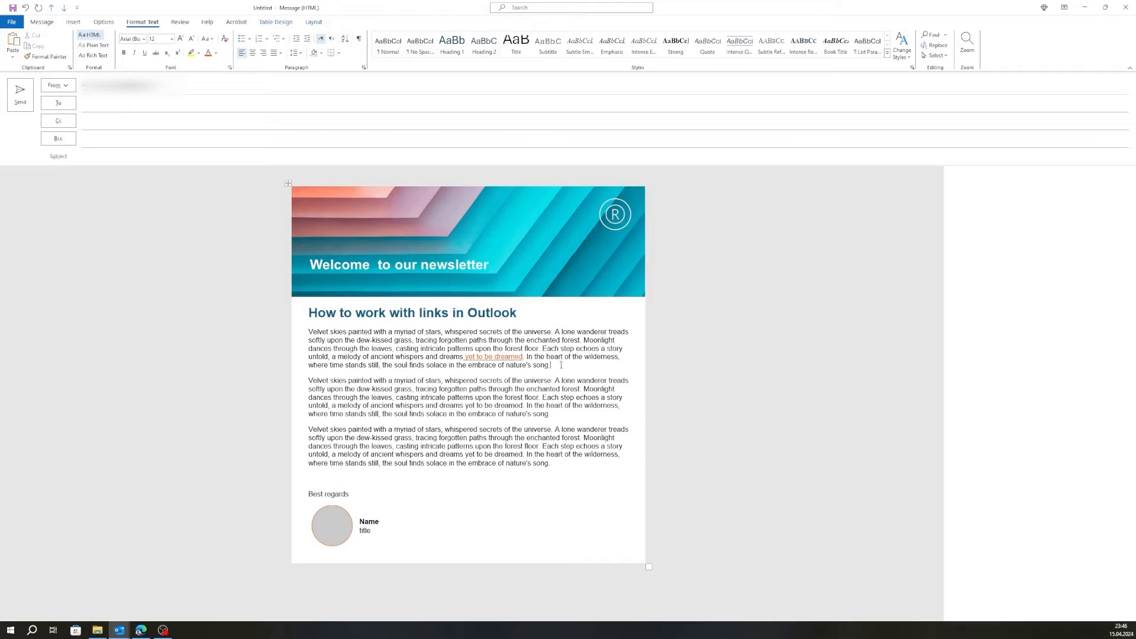
pyautogui.moveTo(524, 356); pyautogui.dragTo(469, 360)
pyautogui.click(582, 366)
# - Open the custom theme colors with the Hyperlink and Followed Hyperlink settings and save them as a new color set under the default name
pyautogui.click(103, 22)
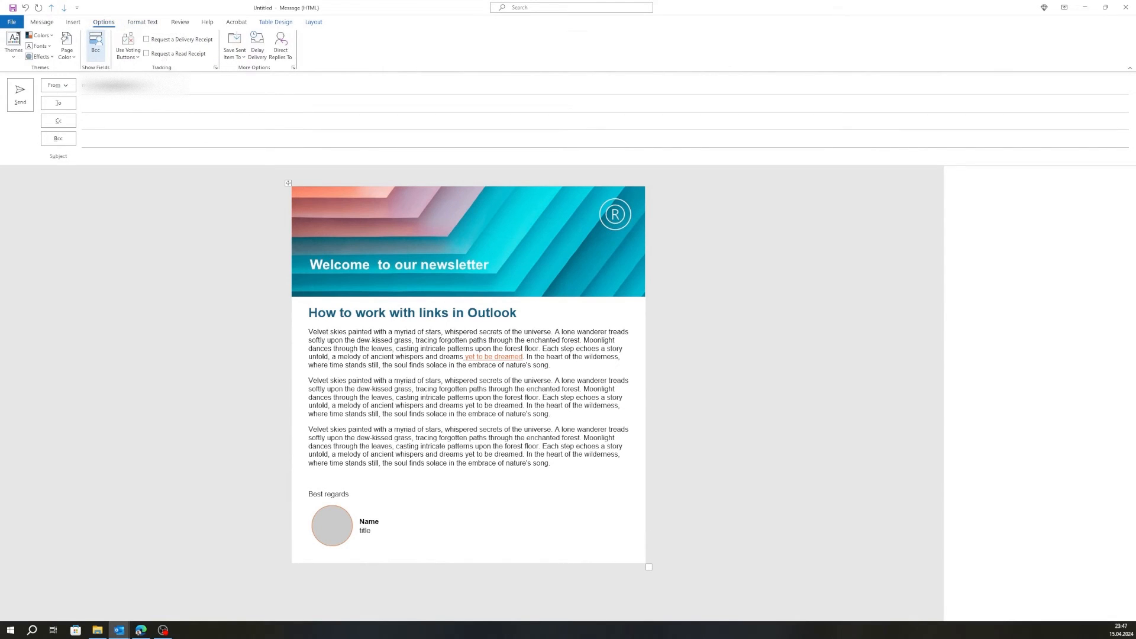
pyautogui.click(52, 37)
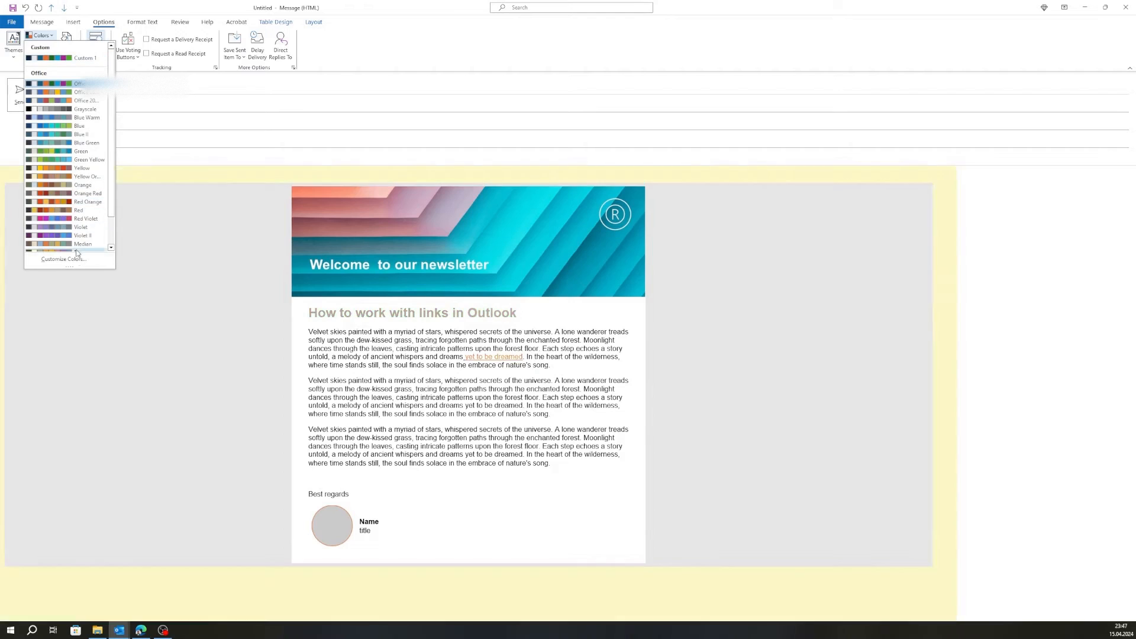
pyautogui.click(77, 262)
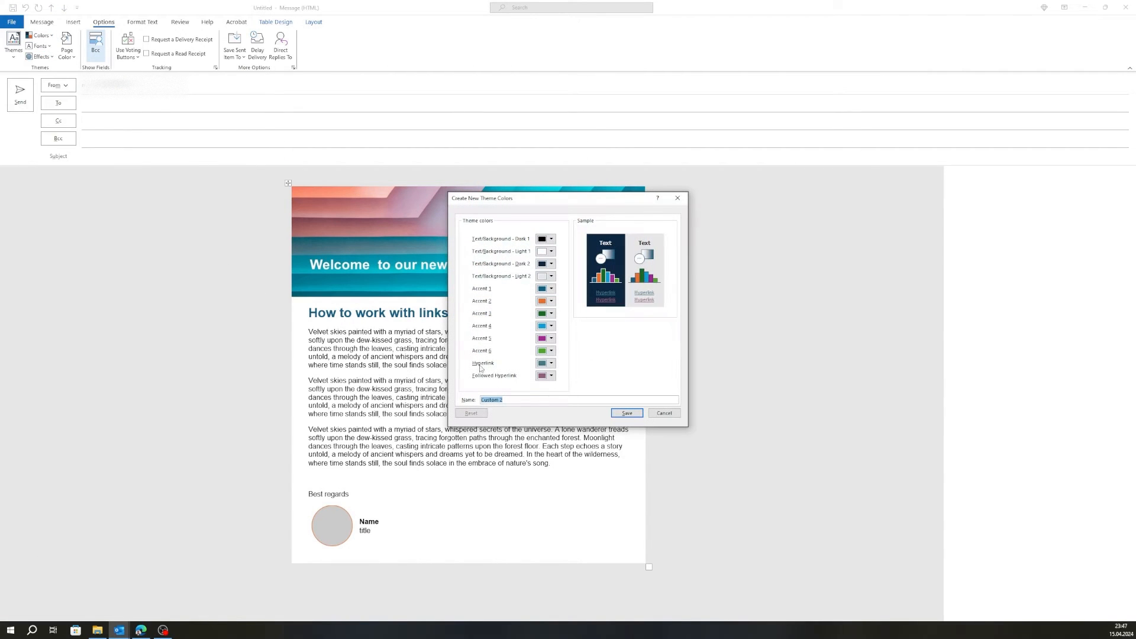
pyautogui.moveTo(540, 205); pyautogui.dragTo(495, 194)
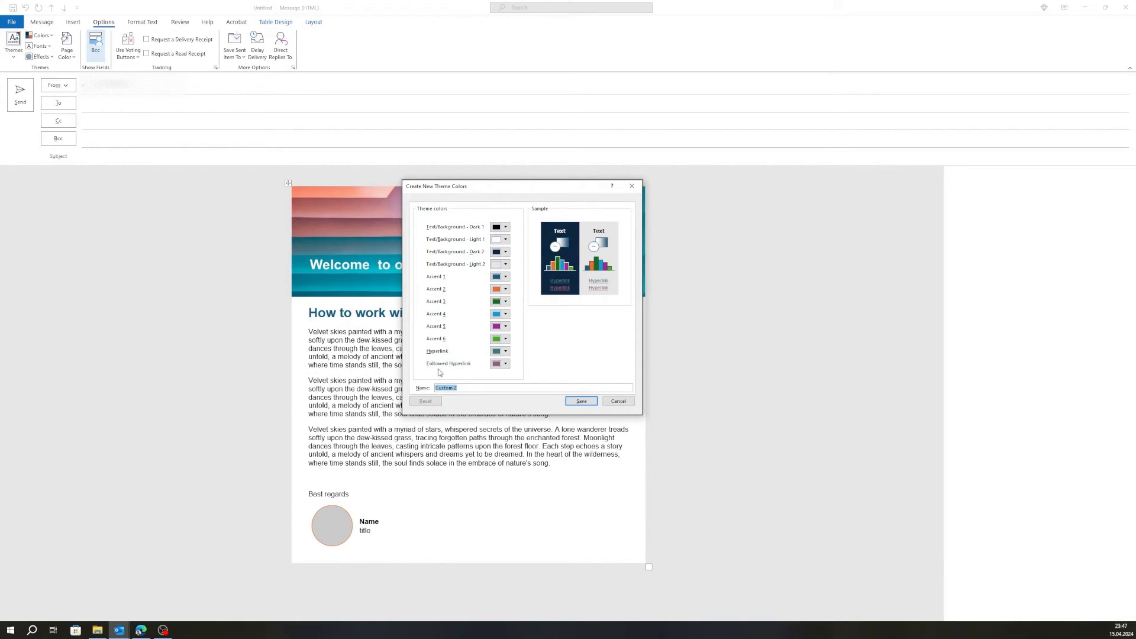
pyautogui.click(582, 401)
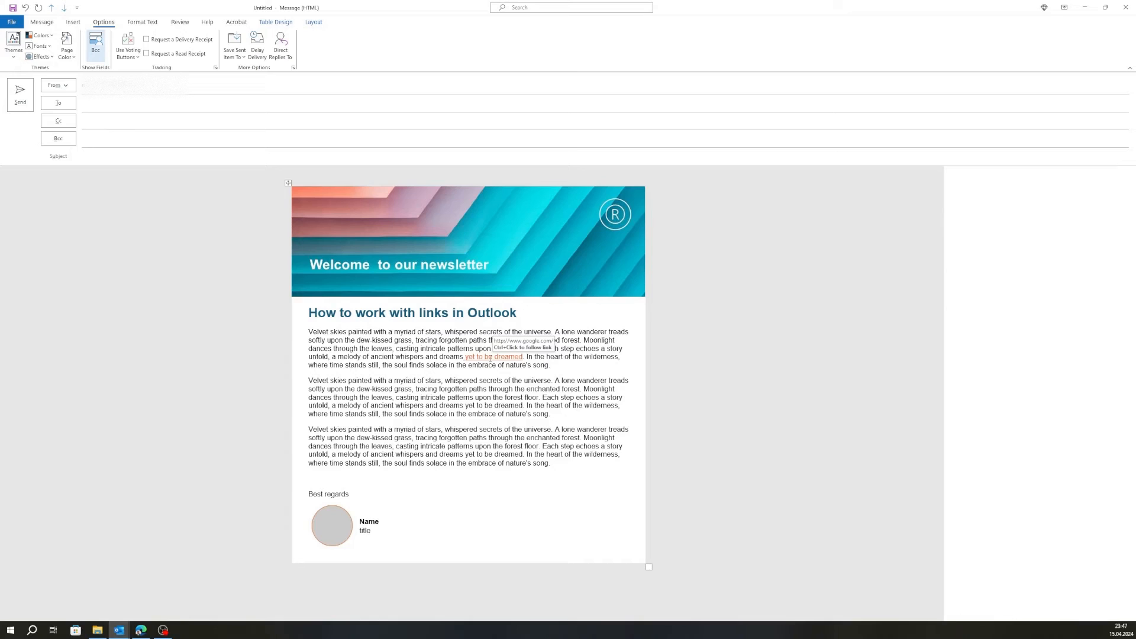
# - Follow the "yet to be dreamed" link and return to the newsletter message
pyautogui.keyDown('ctrl'); pyautogui.click(492, 358); pyautogui.keyUp('ctrl')
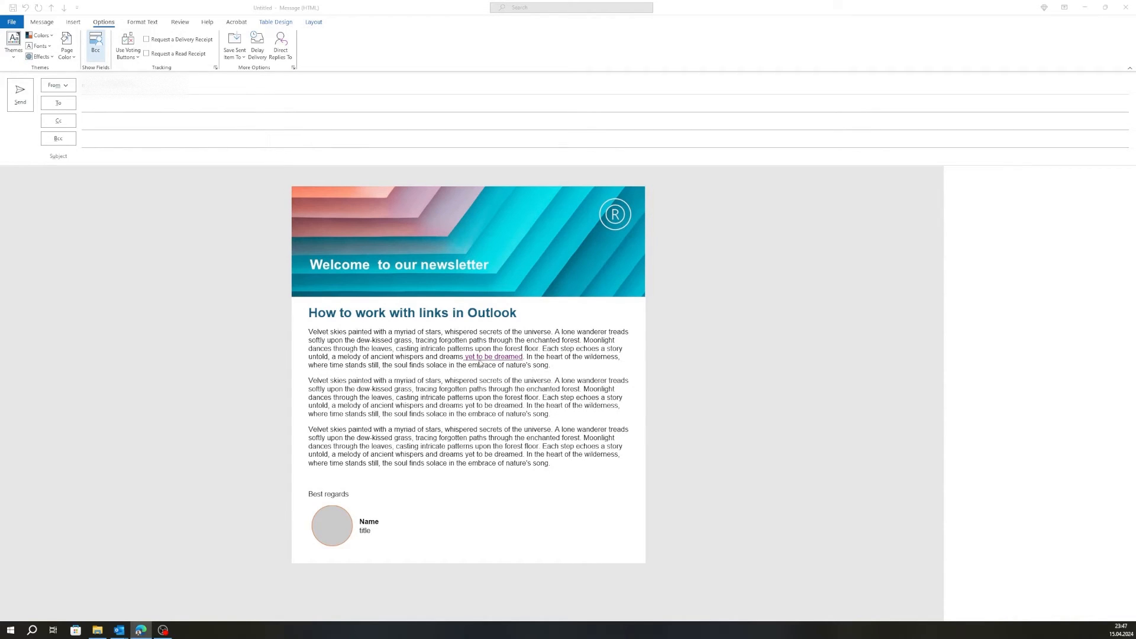
pyautogui.click(552, 367)
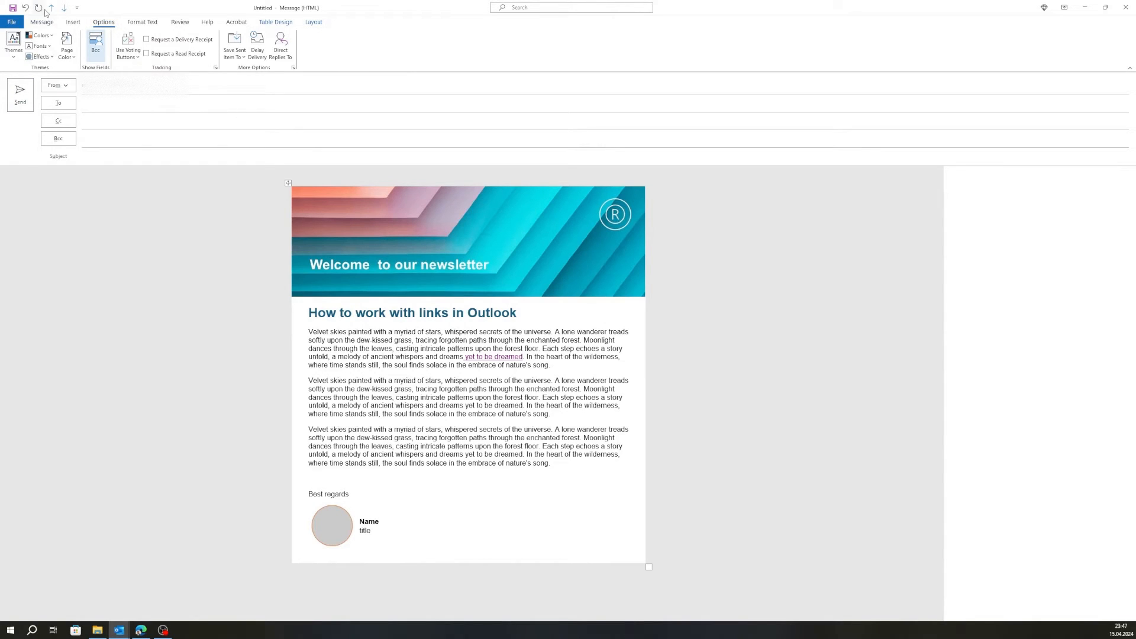
# - Open the Hyperlink style of the "yet to be dreamed" link for modification and set its font color to green Accent 6
pyautogui.click(146, 22)
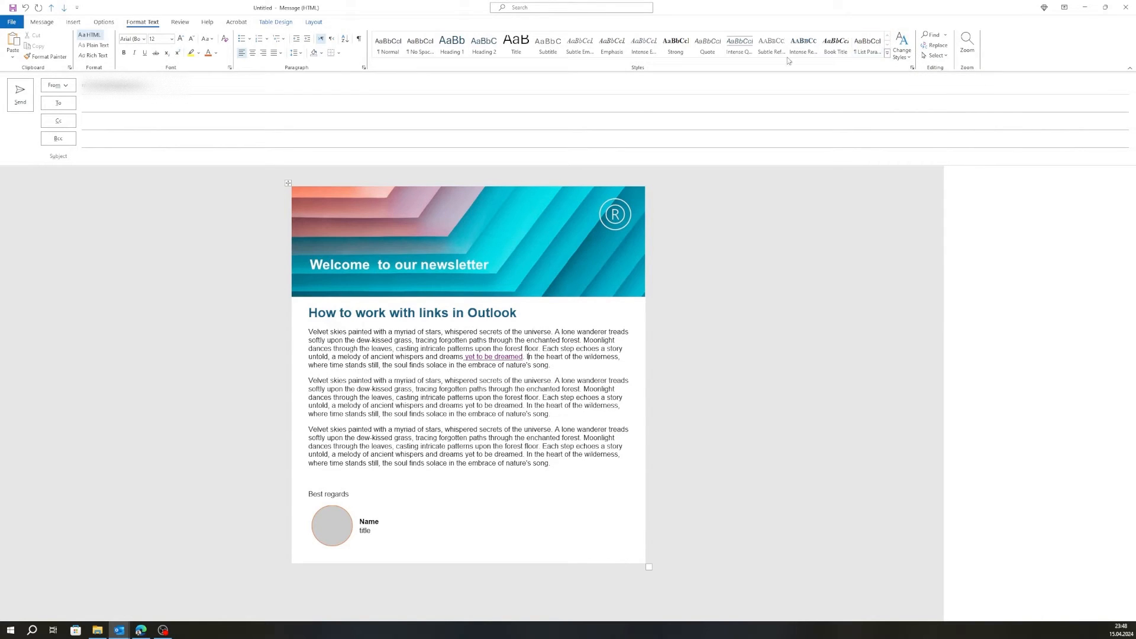
pyautogui.click(913, 68)
pyautogui.click(511, 357)
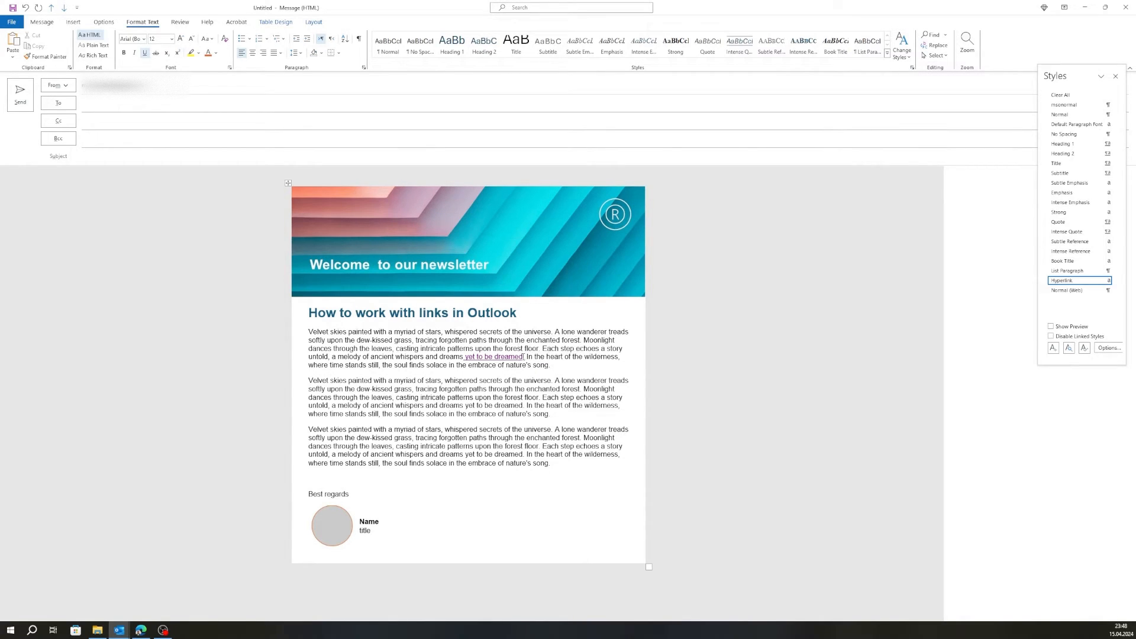
pyautogui.rightClick(1070, 282)
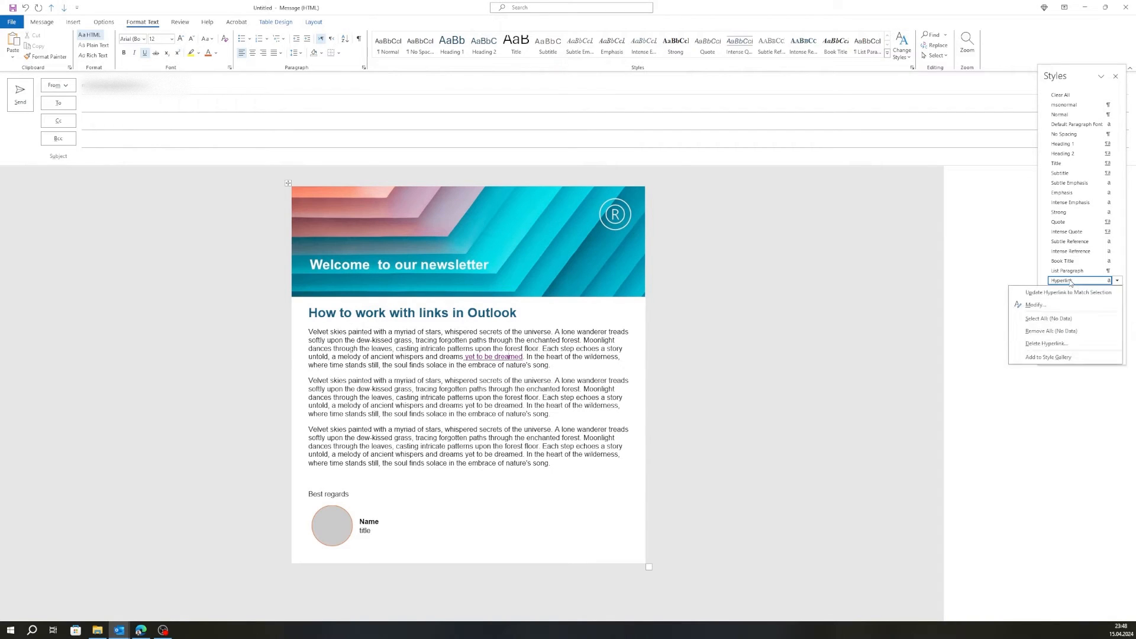
pyautogui.click(1035, 305)
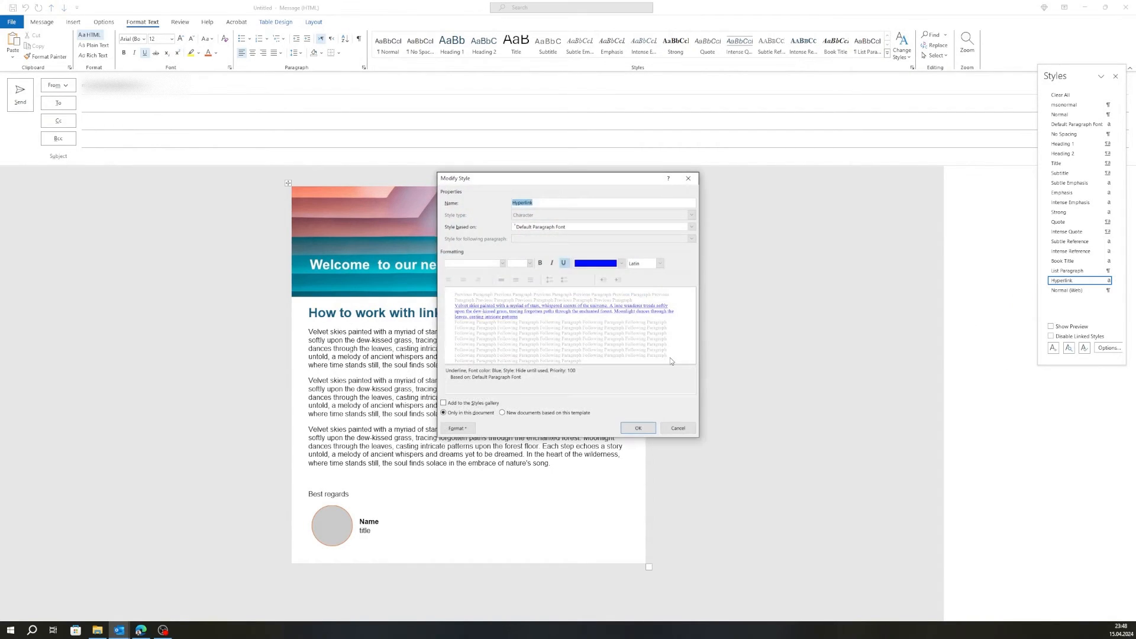
pyautogui.moveTo(581, 178); pyautogui.dragTo(725, 143)
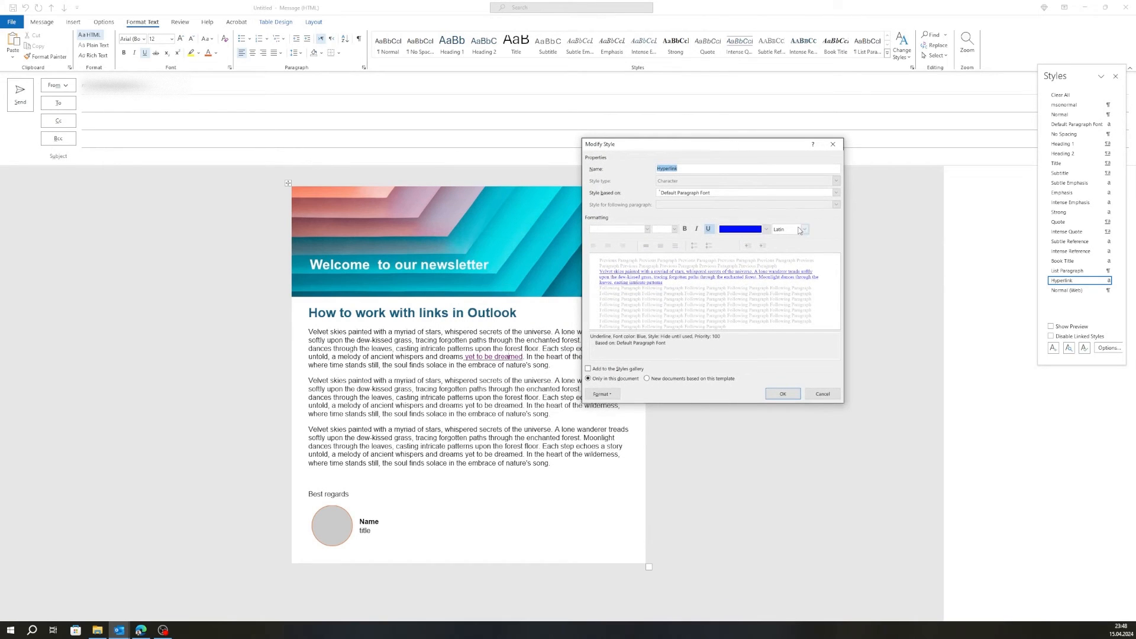
pyautogui.click(767, 231)
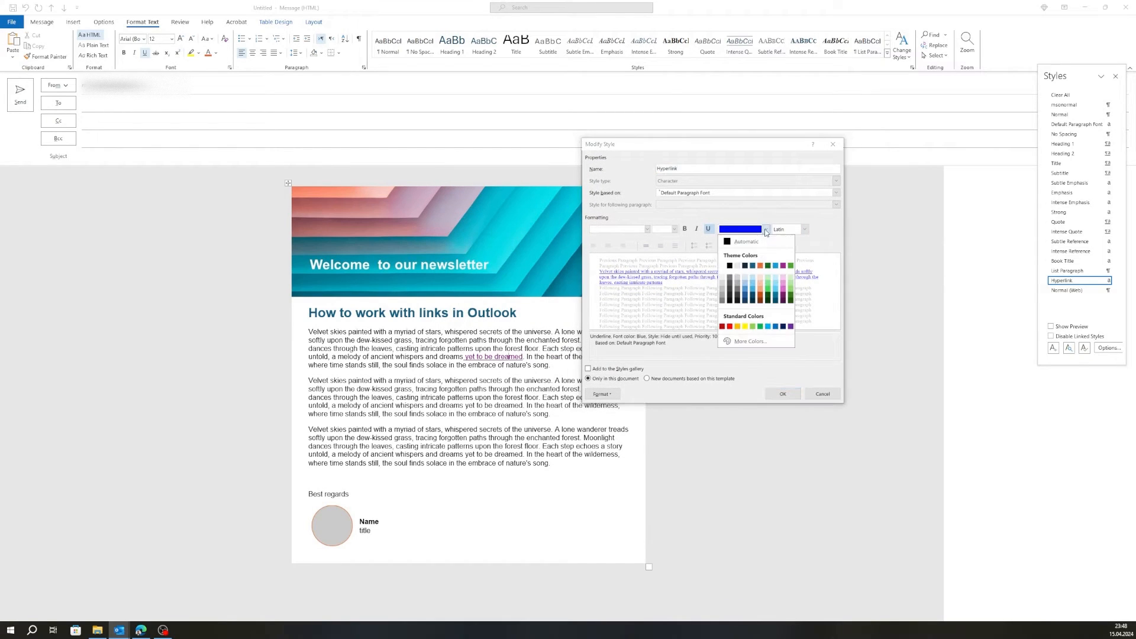
pyautogui.click(791, 266)
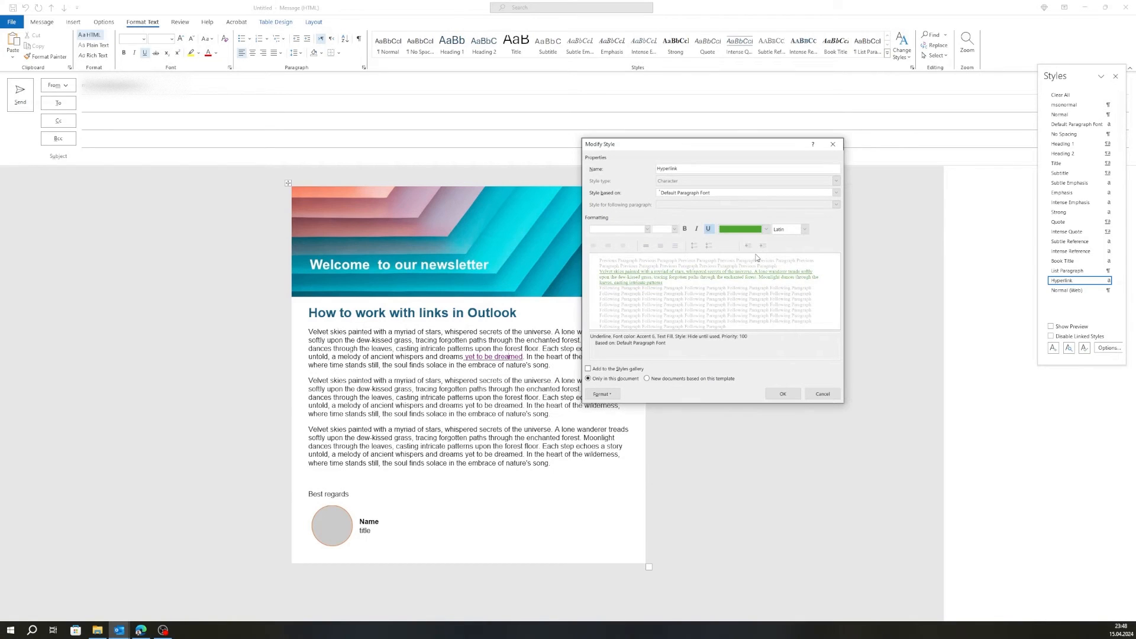
# - Set the Hyperlink style's font size to 11 and its font to Arial (Body CS), and apply the style changes
pyautogui.click(675, 230)
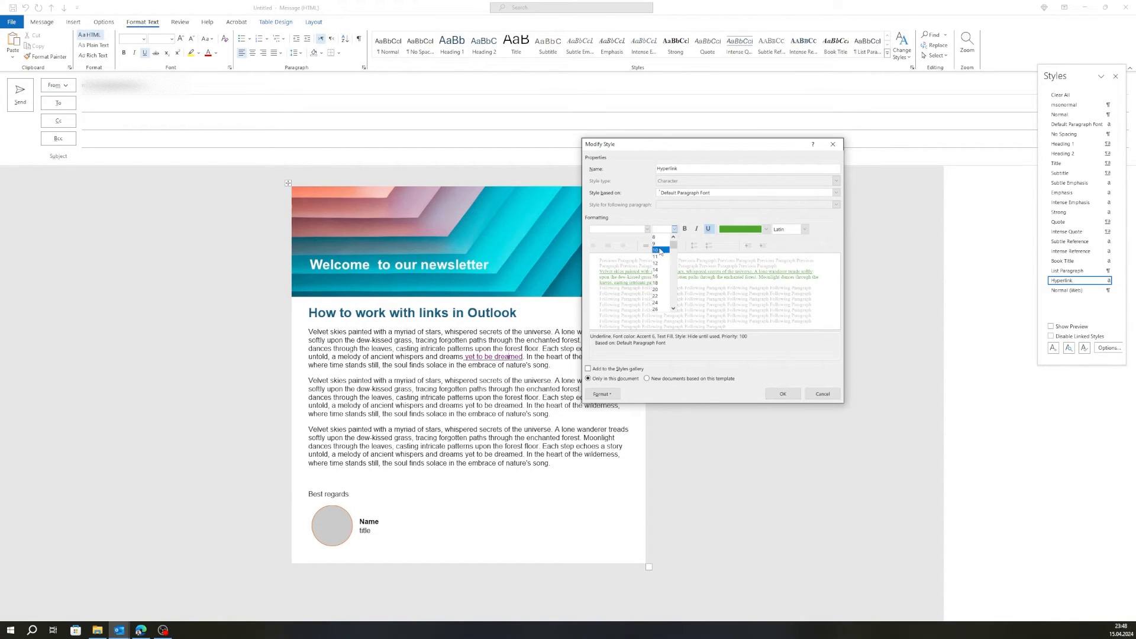
pyautogui.click(656, 256)
pyautogui.click(647, 229)
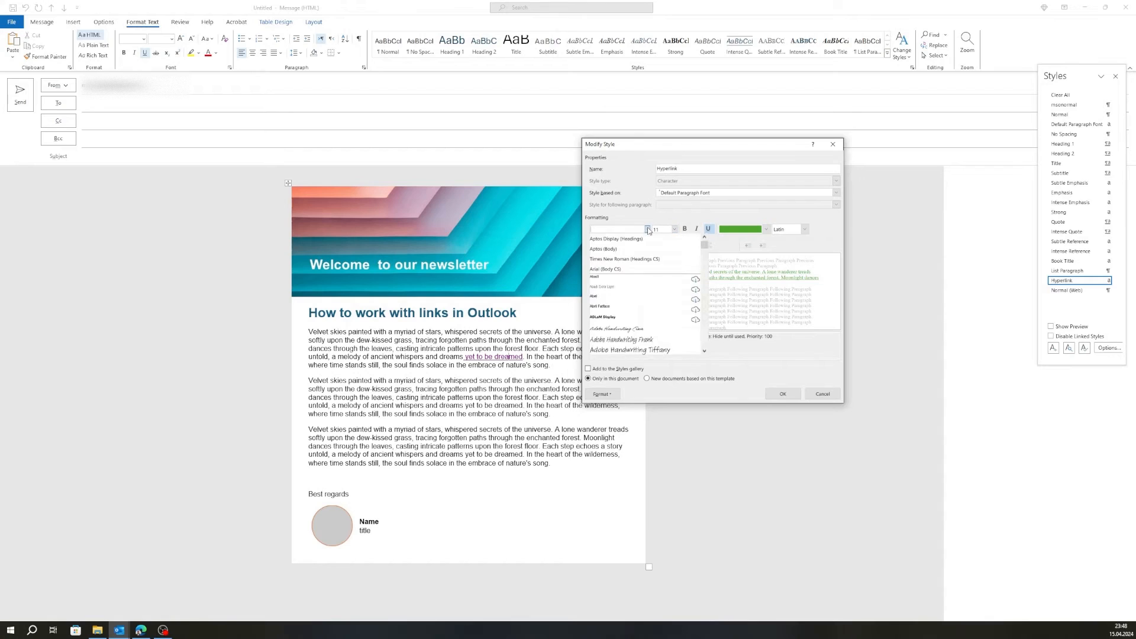
pyautogui.click(608, 269)
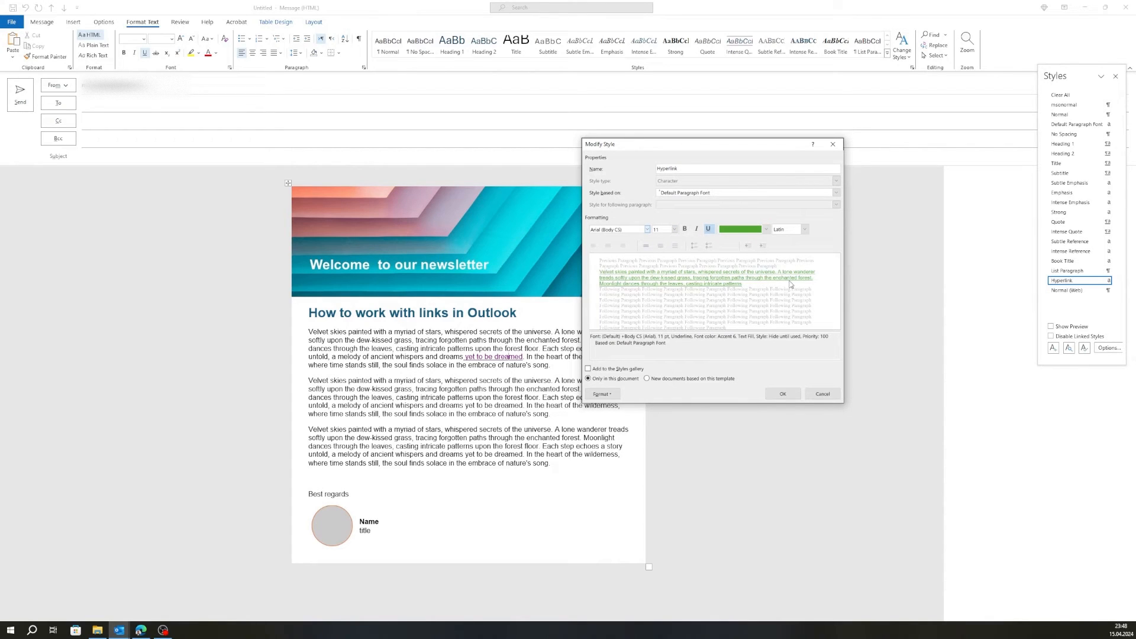
pyautogui.click(782, 394)
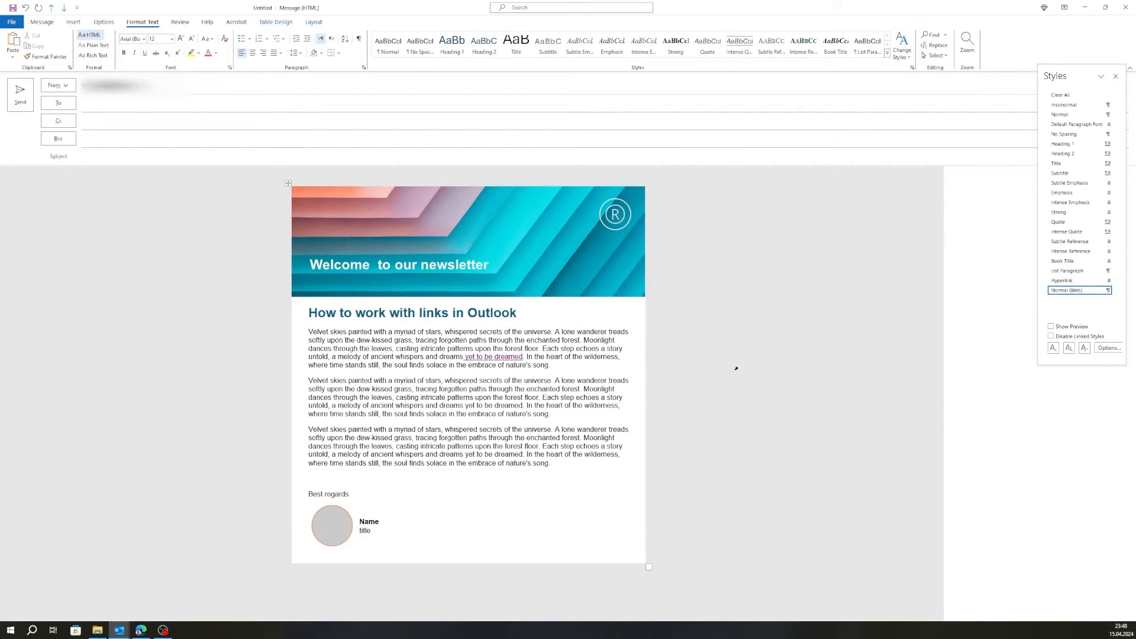
# - Modify the Hyperlink style again to remove its underline
pyautogui.rightClick(1072, 283)
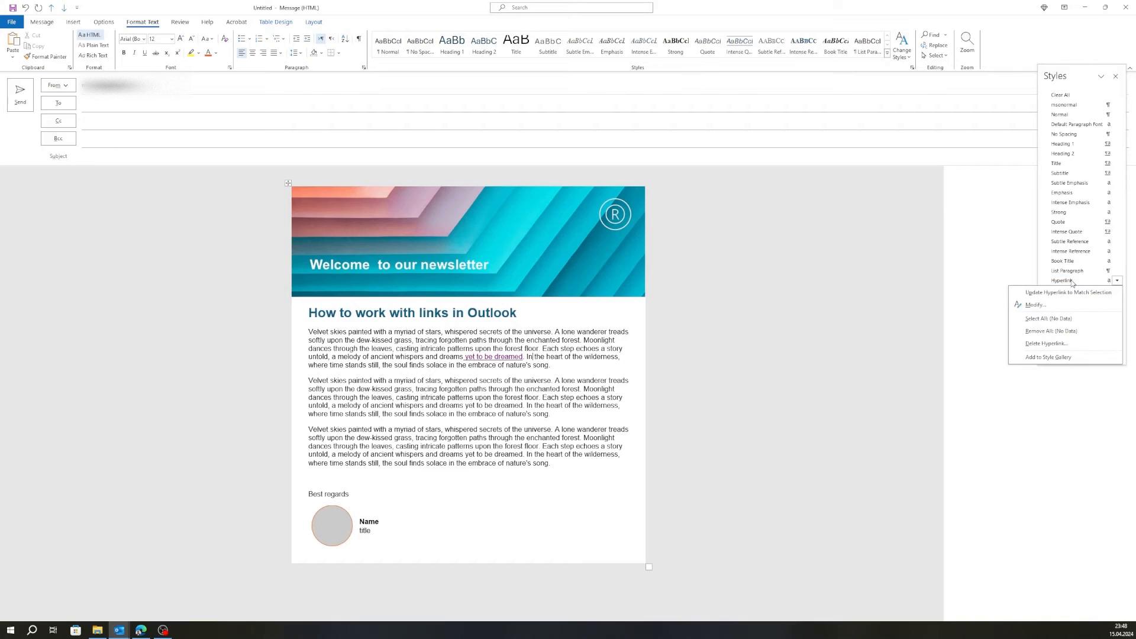
pyautogui.click(1034, 304)
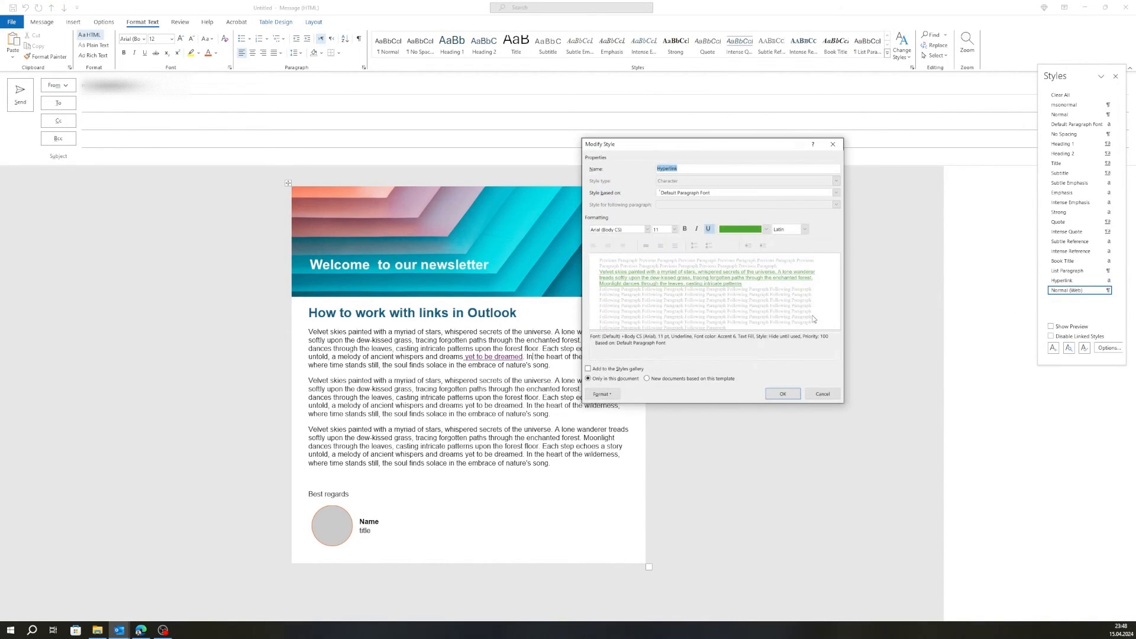
pyautogui.click(710, 229)
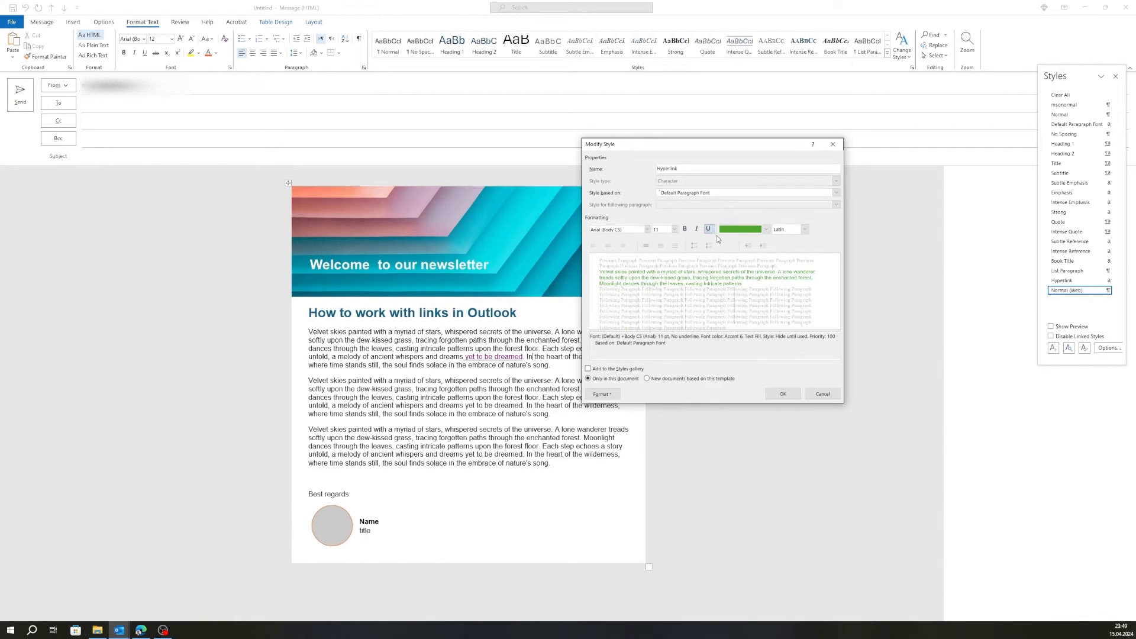
pyautogui.click(782, 394)
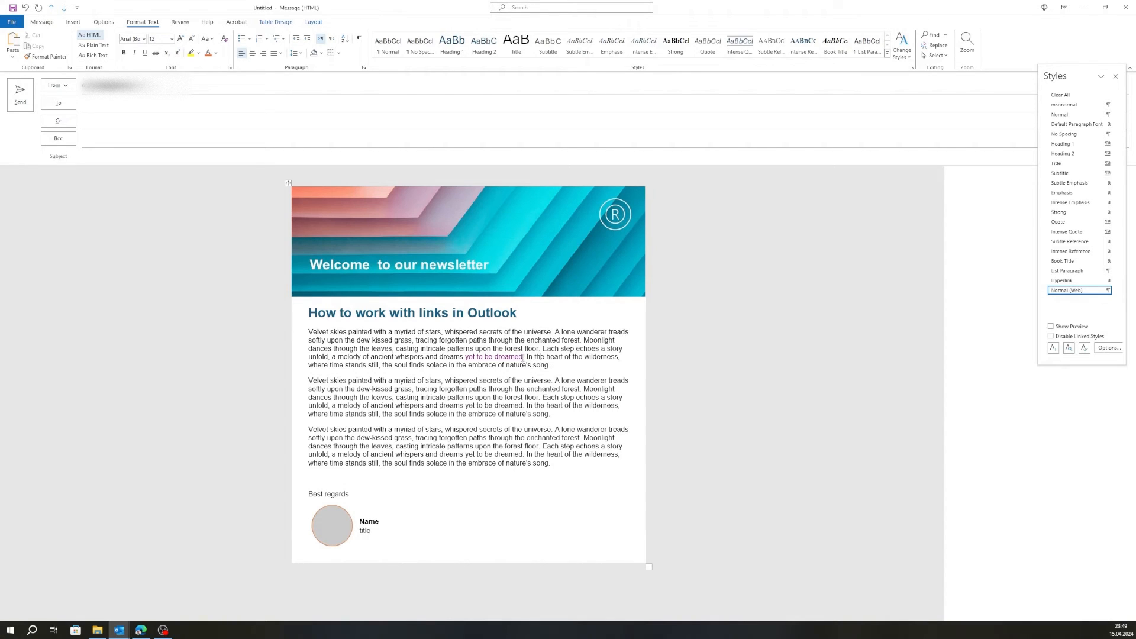
# - Edit the "yet to be dreamed" hyperlink and reapply it with its existing address to refresh its formatting
pyautogui.moveTo(524, 356); pyautogui.dragTo(465, 357)
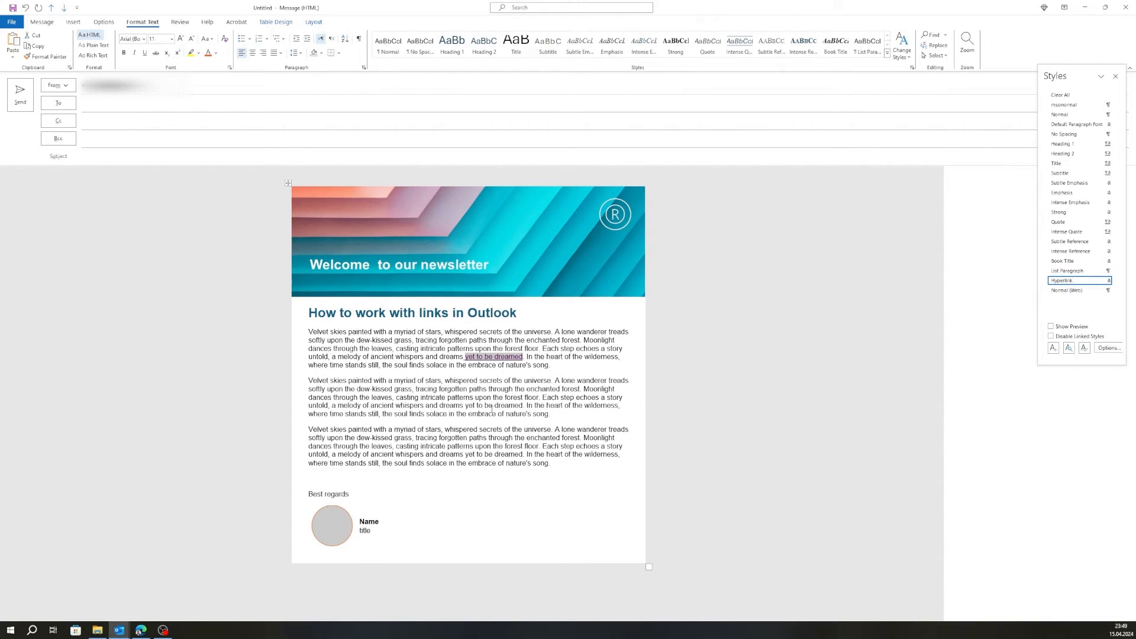
pyautogui.click(542, 355)
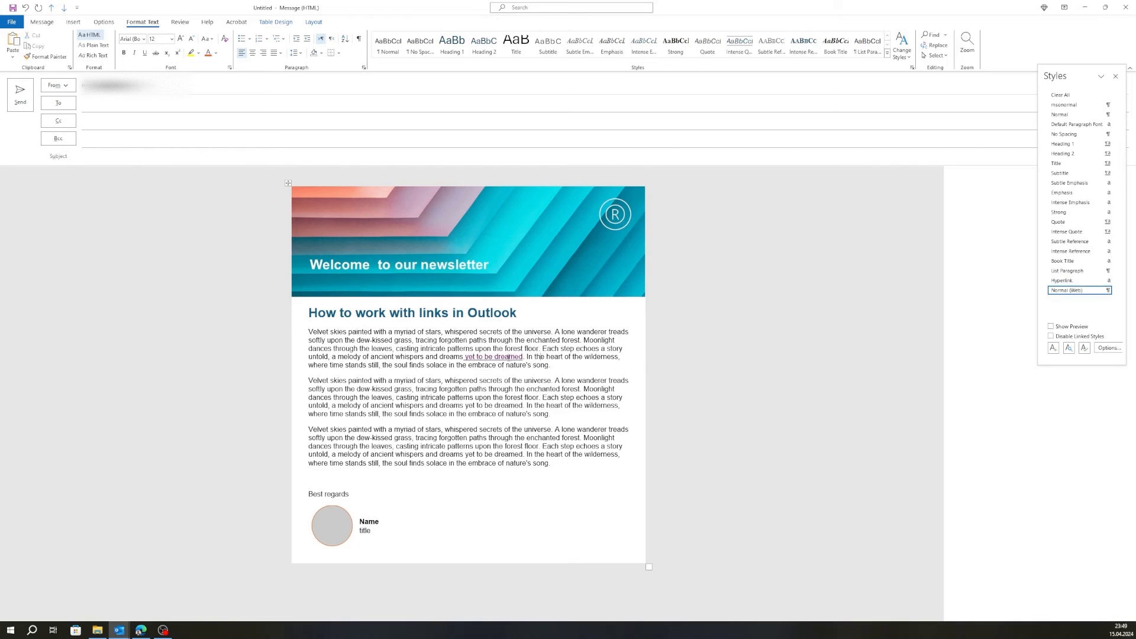
pyautogui.moveTo(509, 356)
pyautogui.moveTo(526, 389); pyautogui.dragTo(469, 390)
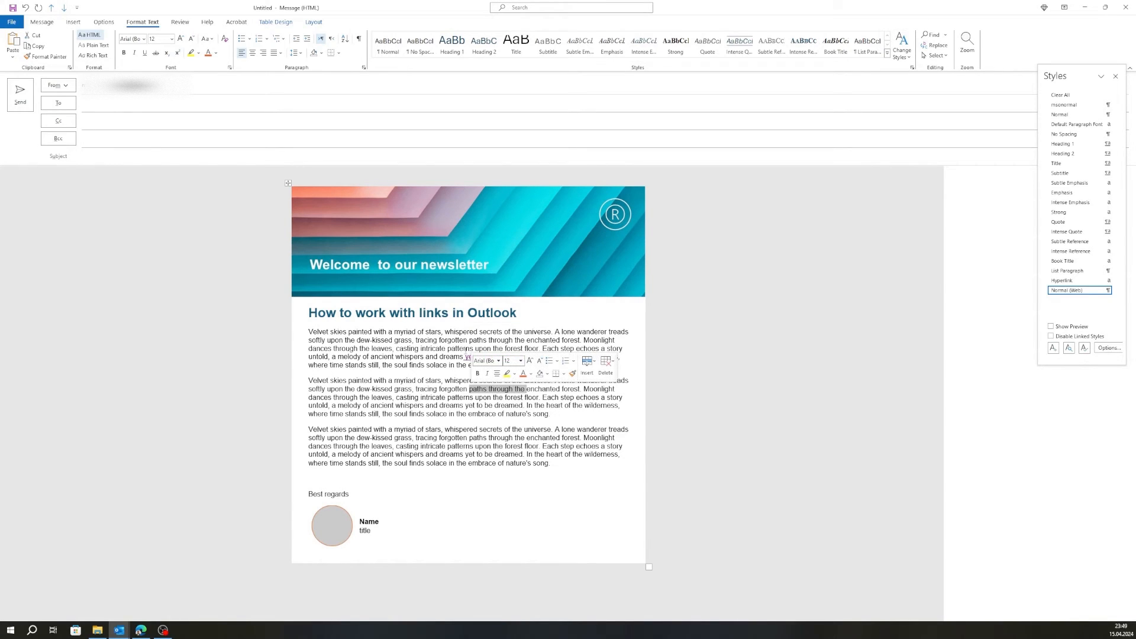
pyautogui.click(468, 357)
pyautogui.rightClick(468, 357)
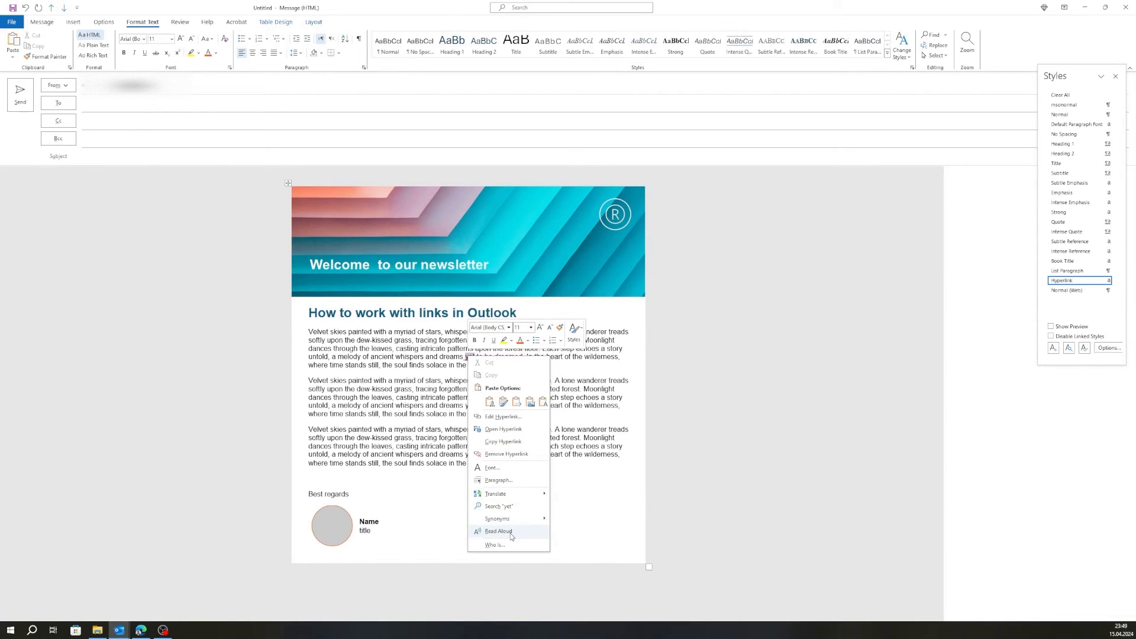
pyautogui.click(495, 417)
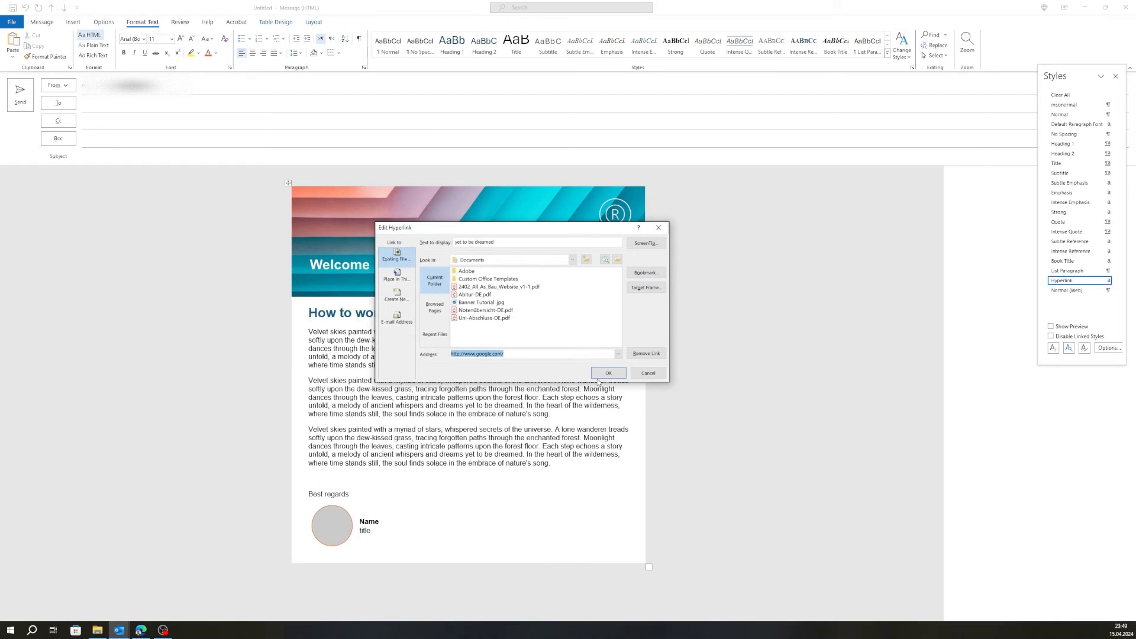
pyautogui.click(603, 374)
pyautogui.moveTo(472, 357)
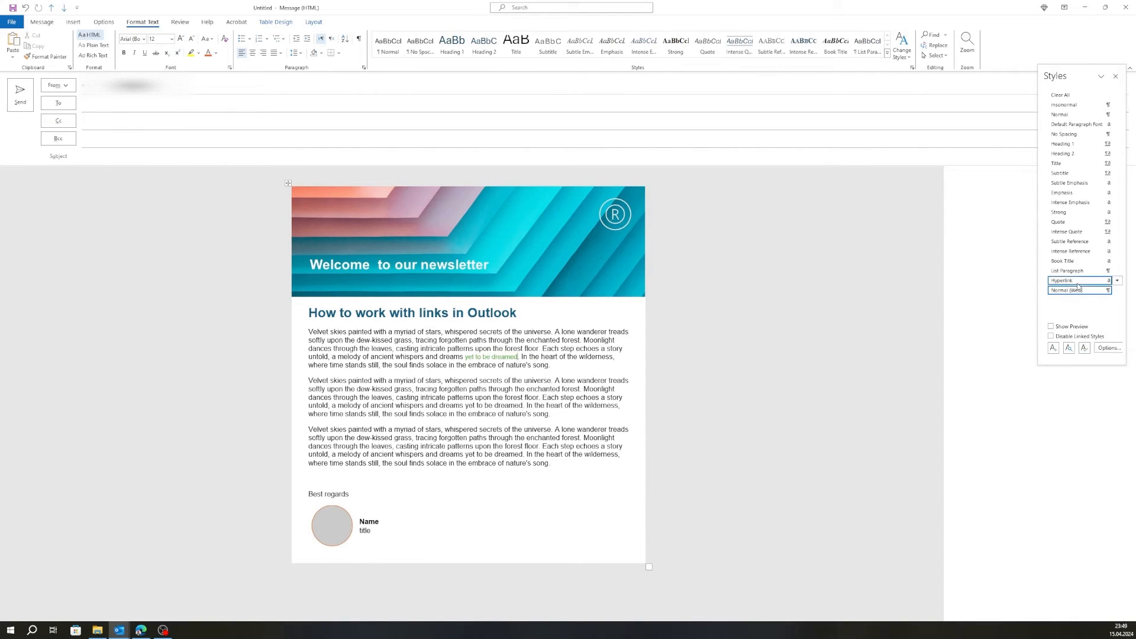
pyautogui.click(497, 356)
pyautogui.moveTo(1077, 283)
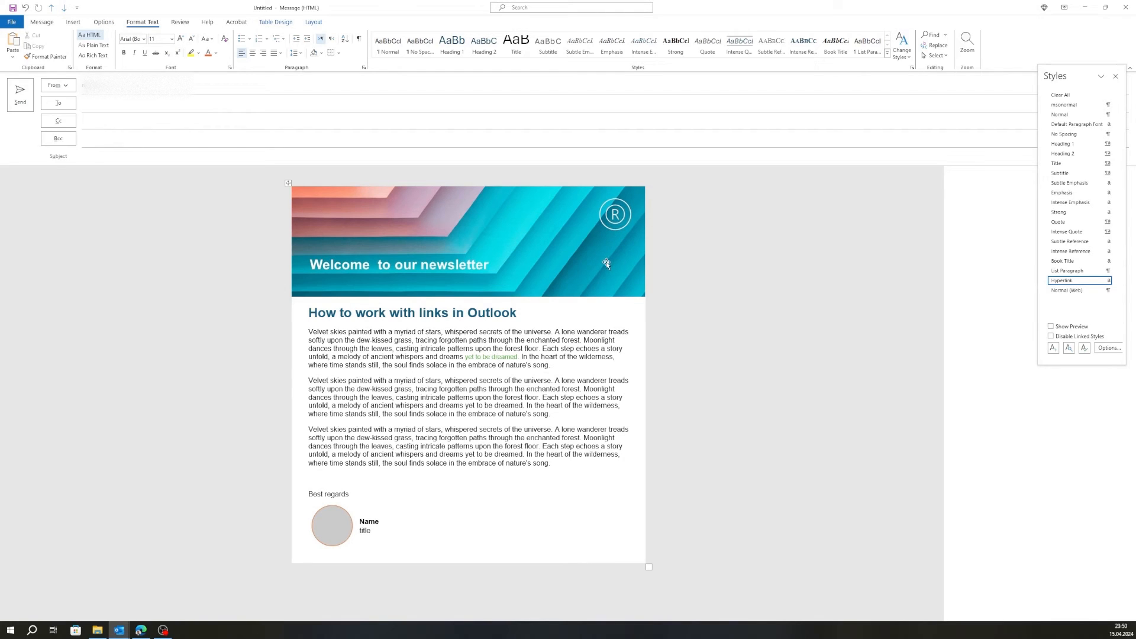
pyautogui.click(522, 357)
pyautogui.moveTo(492, 349); pyautogui.dragTo(448, 349)
pyautogui.moveTo(518, 356); pyautogui.dragTo(465, 358)
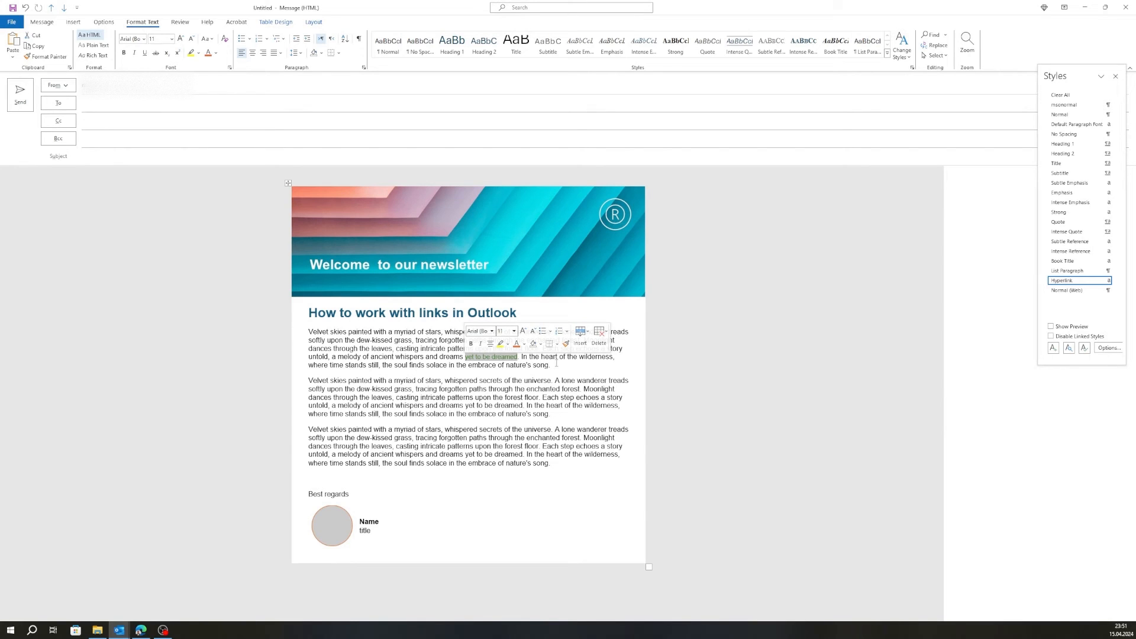
# - Move the Styles list beside the newsletter and set it to show all styles
pyautogui.moveTo(1080, 72); pyautogui.dragTo(740, 157)
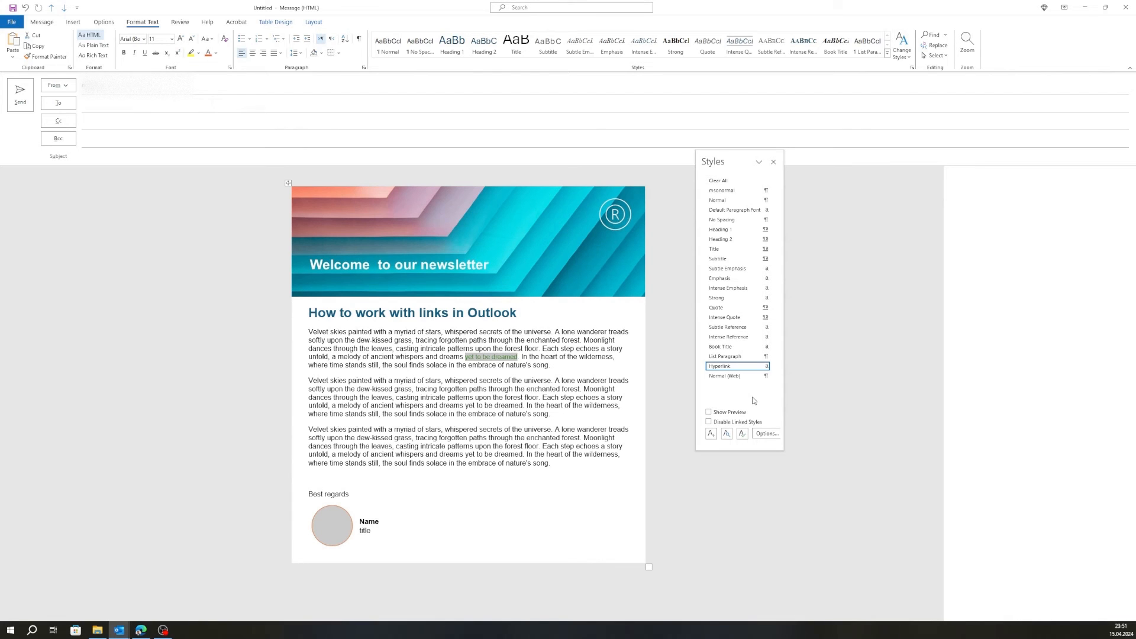
pyautogui.click(770, 435)
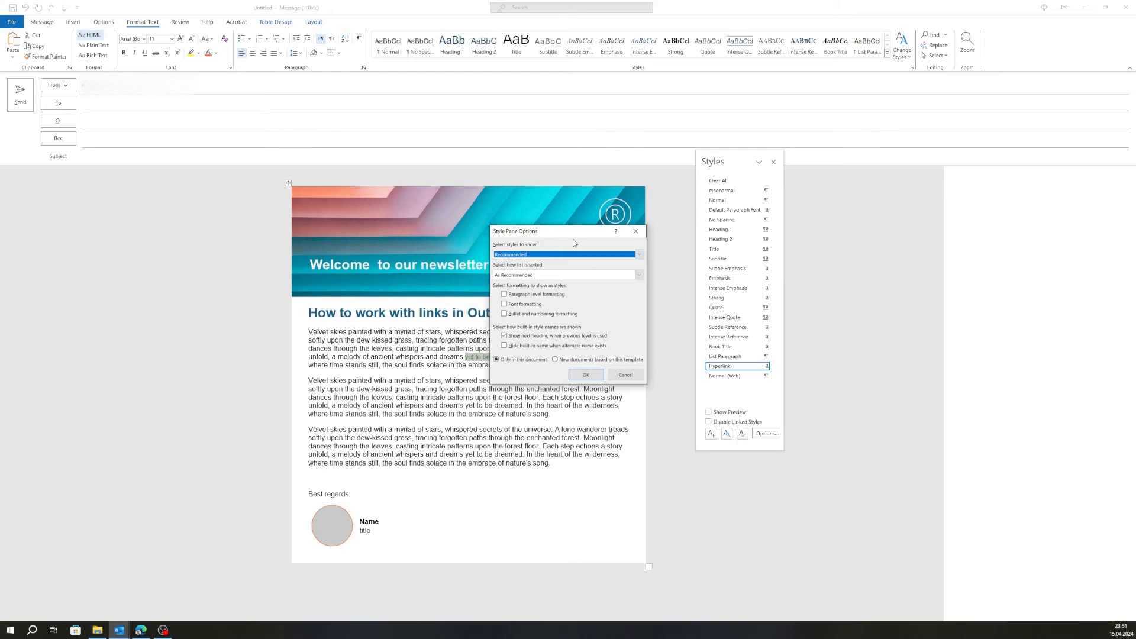
pyautogui.click(639, 254)
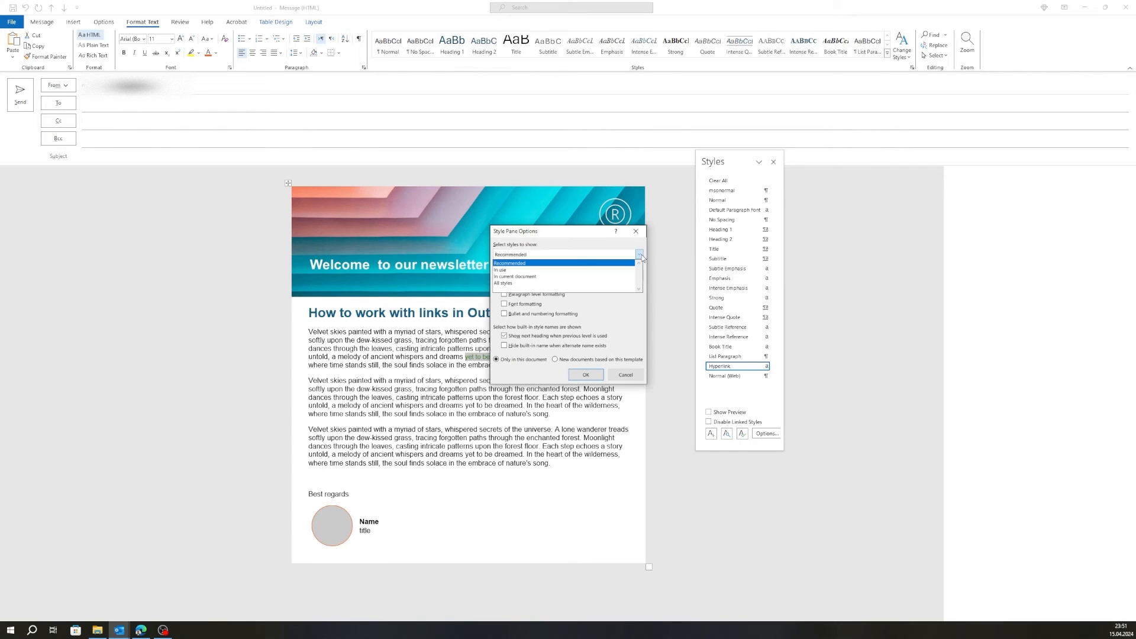
pyautogui.click(532, 284)
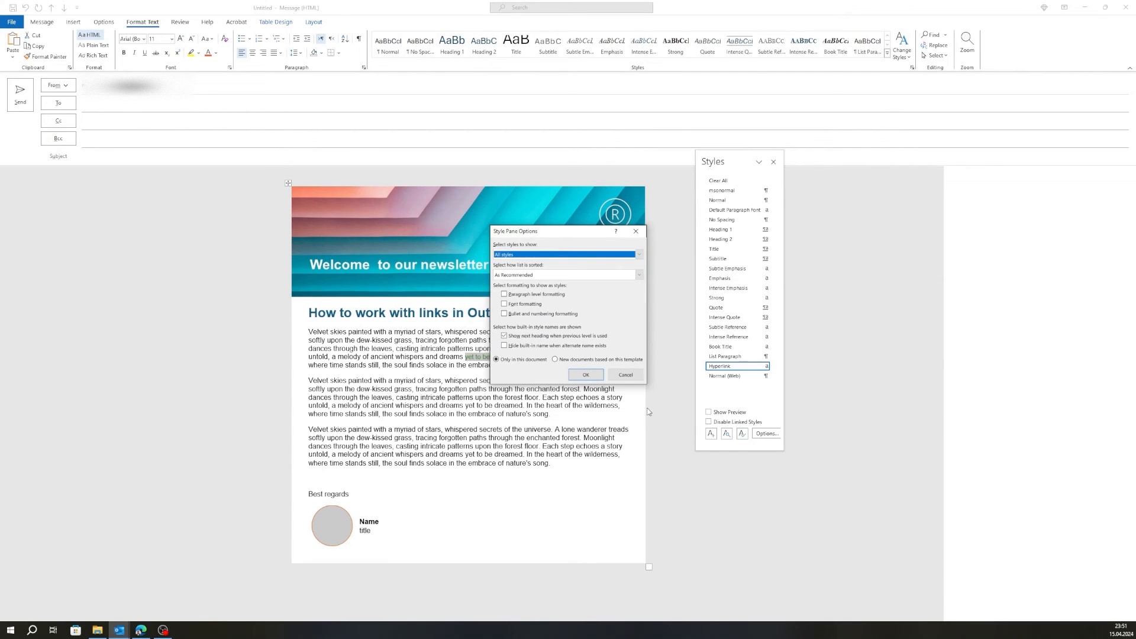
pyautogui.click(586, 375)
# - Open the SmartLink style from the full style list for modification and set its font color to the green Accent 6 theme color
pyautogui.scroll(-4, 739, 396)
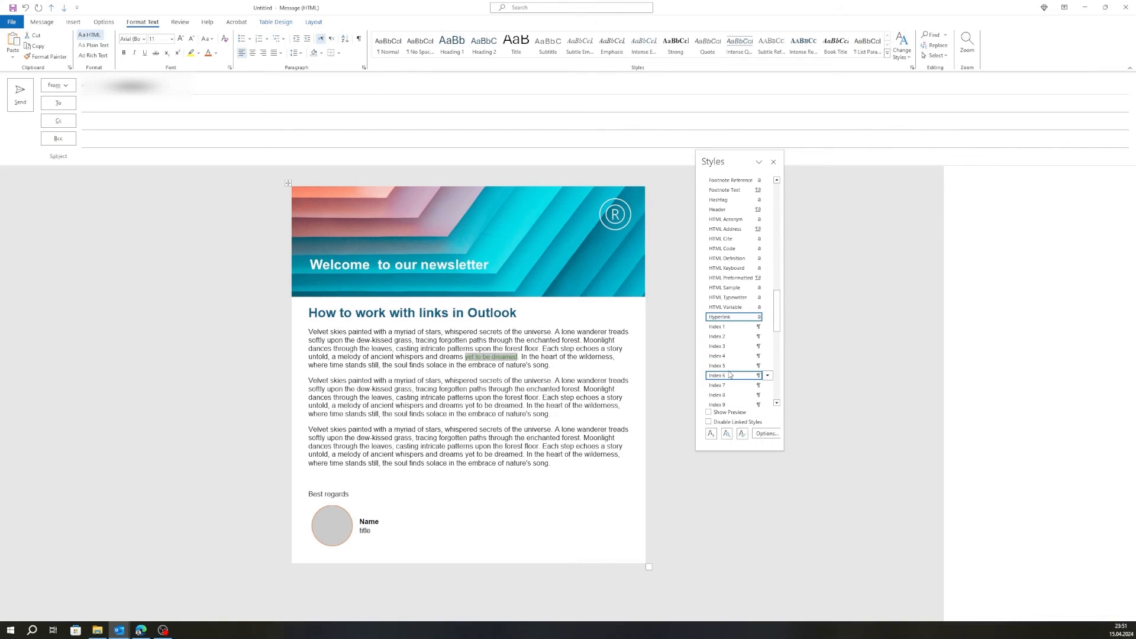
pyautogui.scroll(-10, 734, 395)
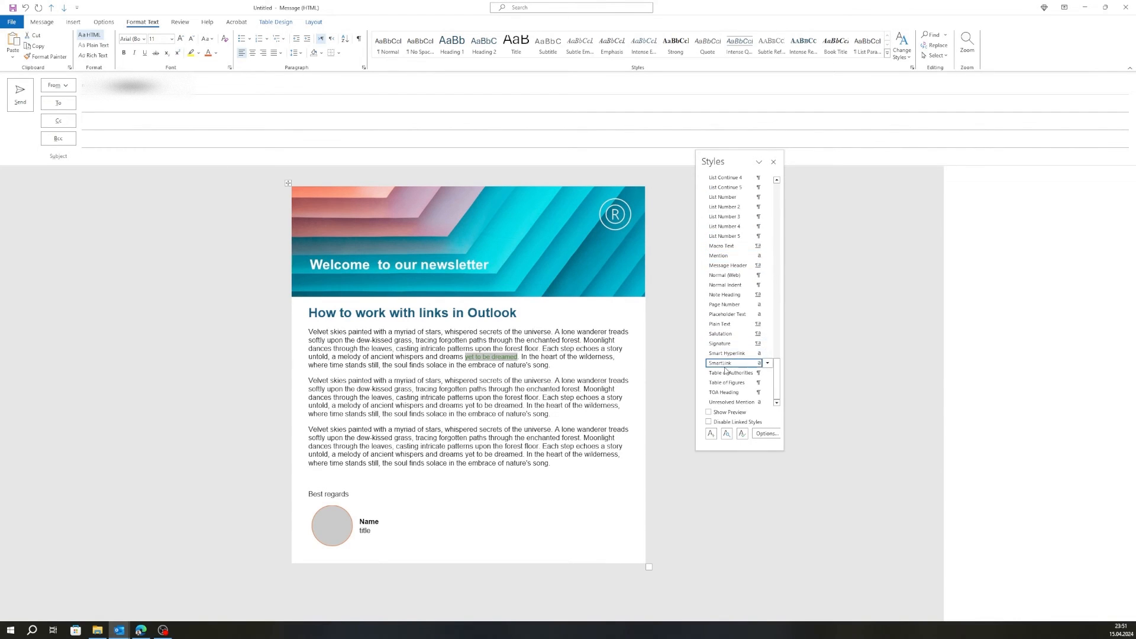
pyautogui.moveTo(714, 357)
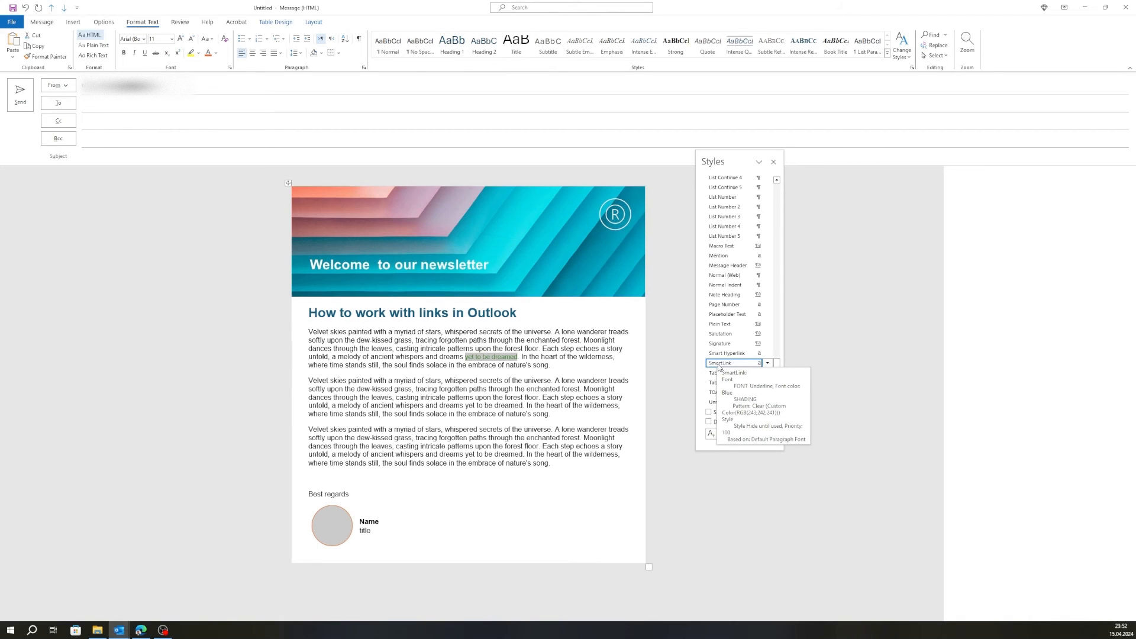
pyautogui.click(767, 363)
pyautogui.click(697, 385)
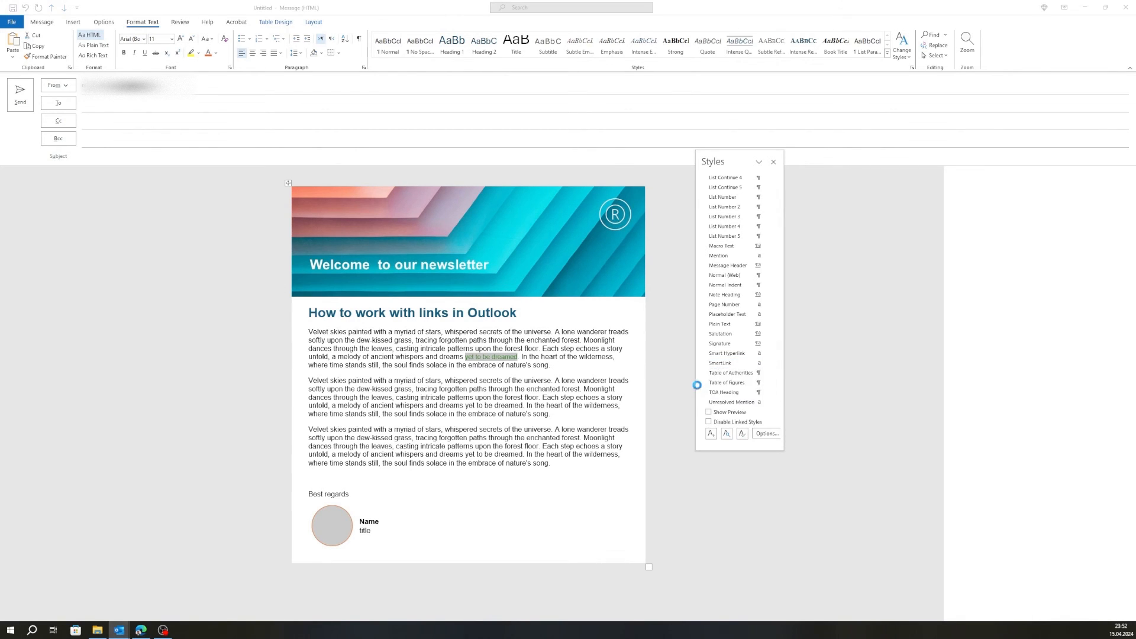
pyautogui.moveTo(748, 148); pyautogui.dragTo(436, 128)
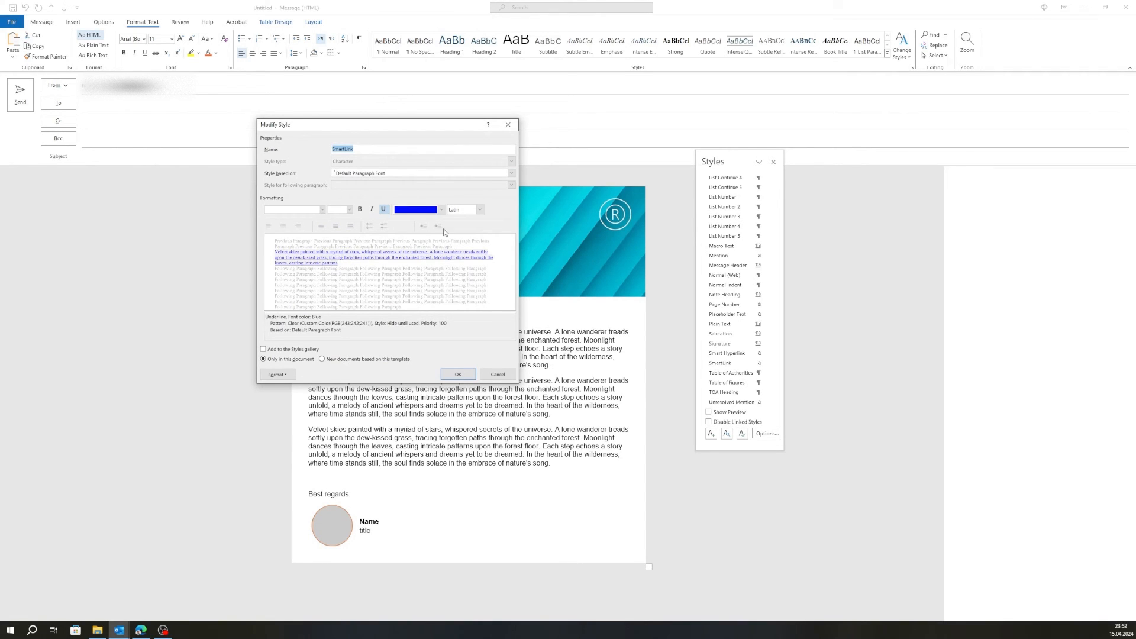
pyautogui.click(441, 211)
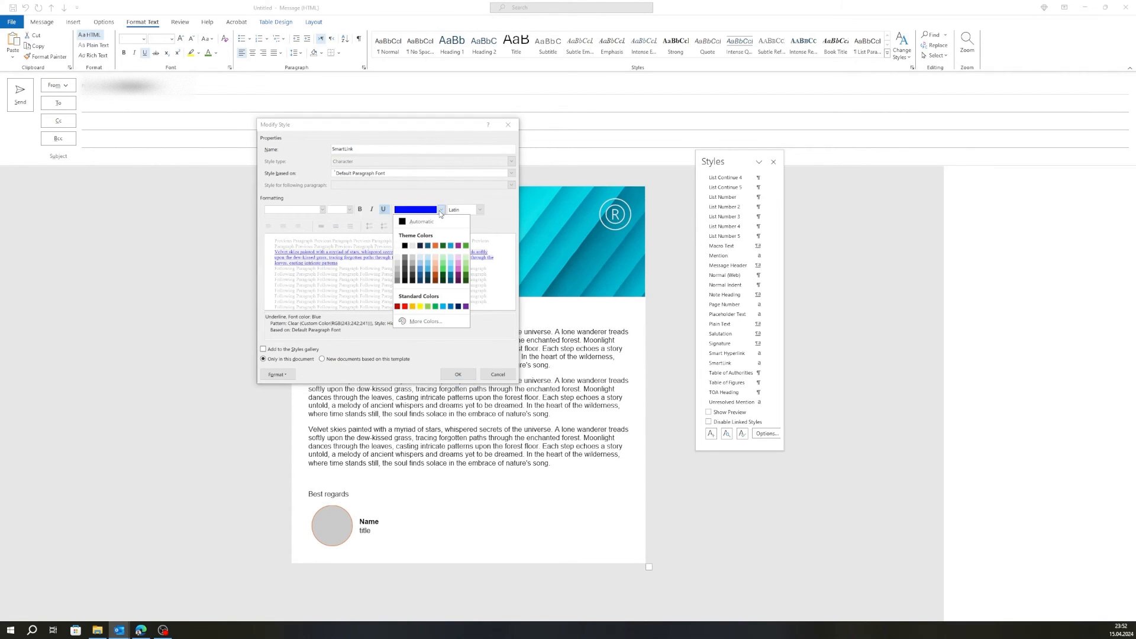
pyautogui.click(450, 246)
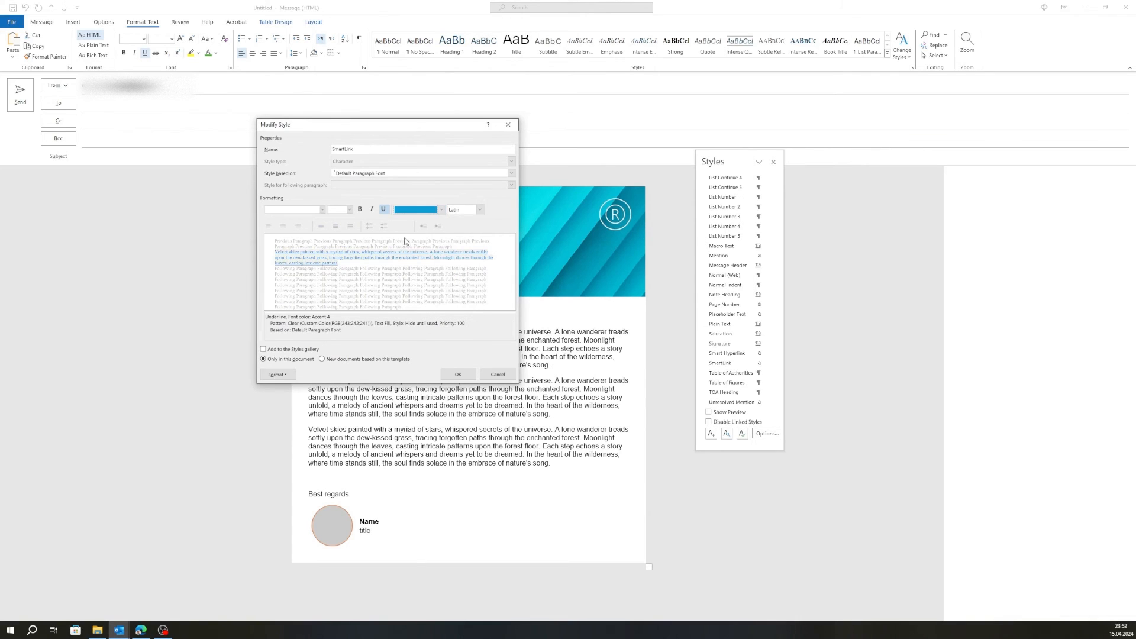
pyautogui.click(441, 209)
pyautogui.click(465, 247)
# - Set the SmartLink style's font to Arial (Body CS) and its size to 11
pyautogui.click(322, 210)
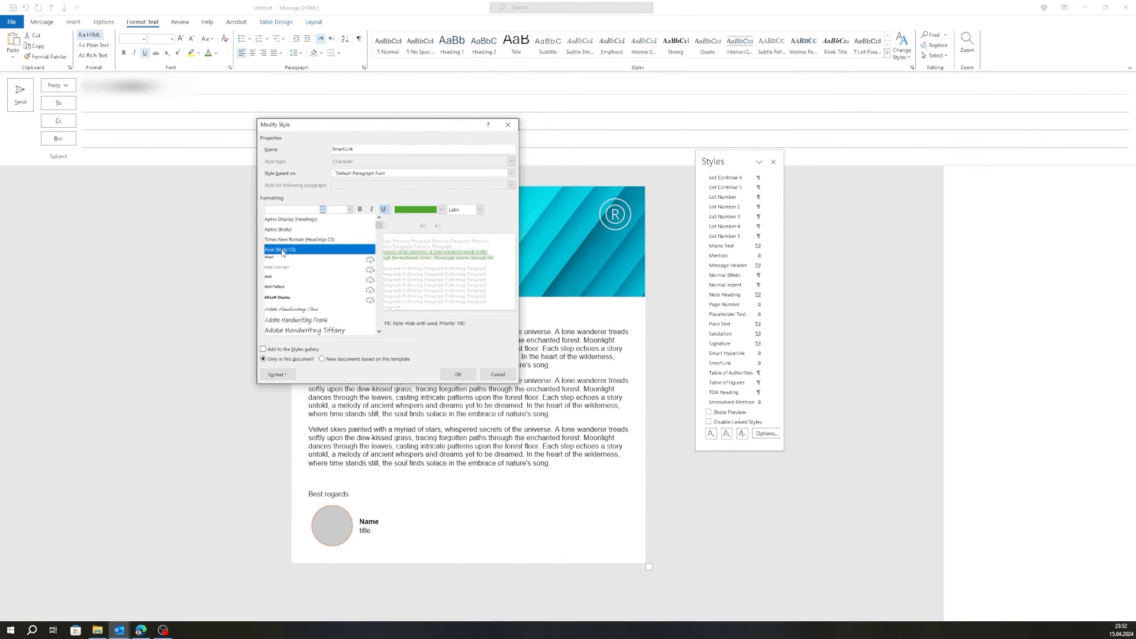
pyautogui.click(284, 250)
pyautogui.click(350, 210)
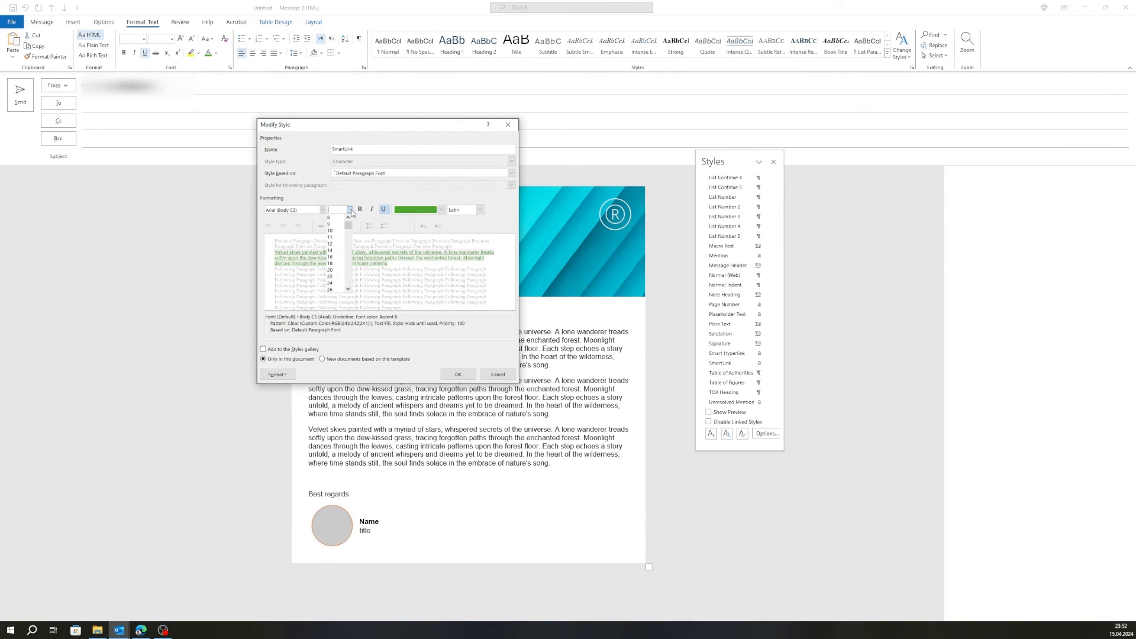
pyautogui.click(336, 238)
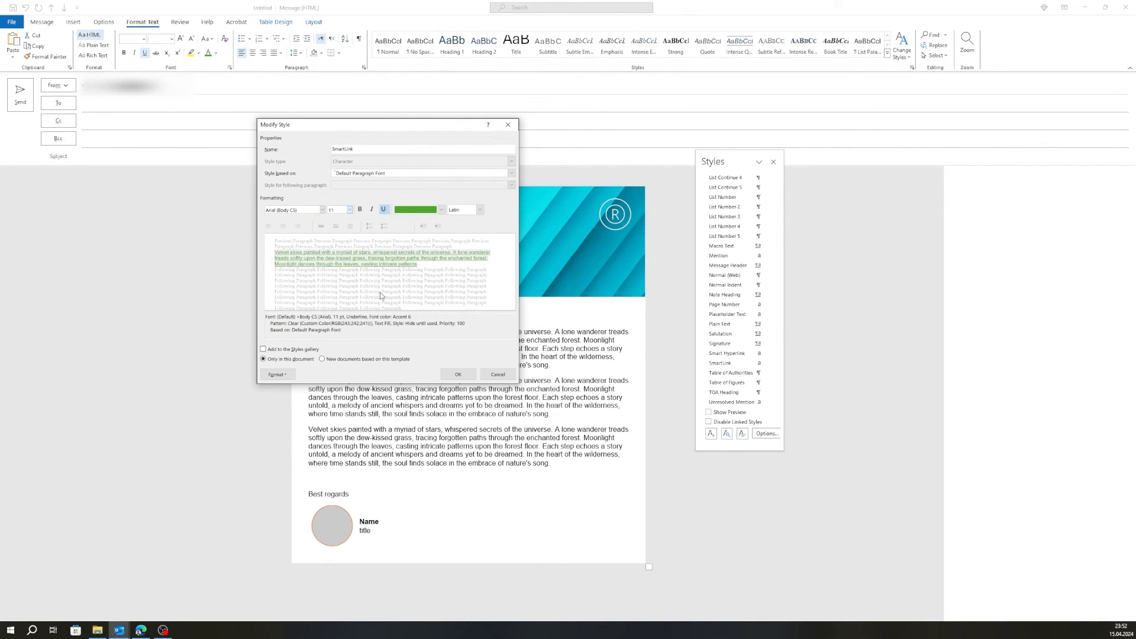
# - Set the SmartLink style's shading fill to No Color, remove its underline, and apply the style changes
pyautogui.click(291, 377)
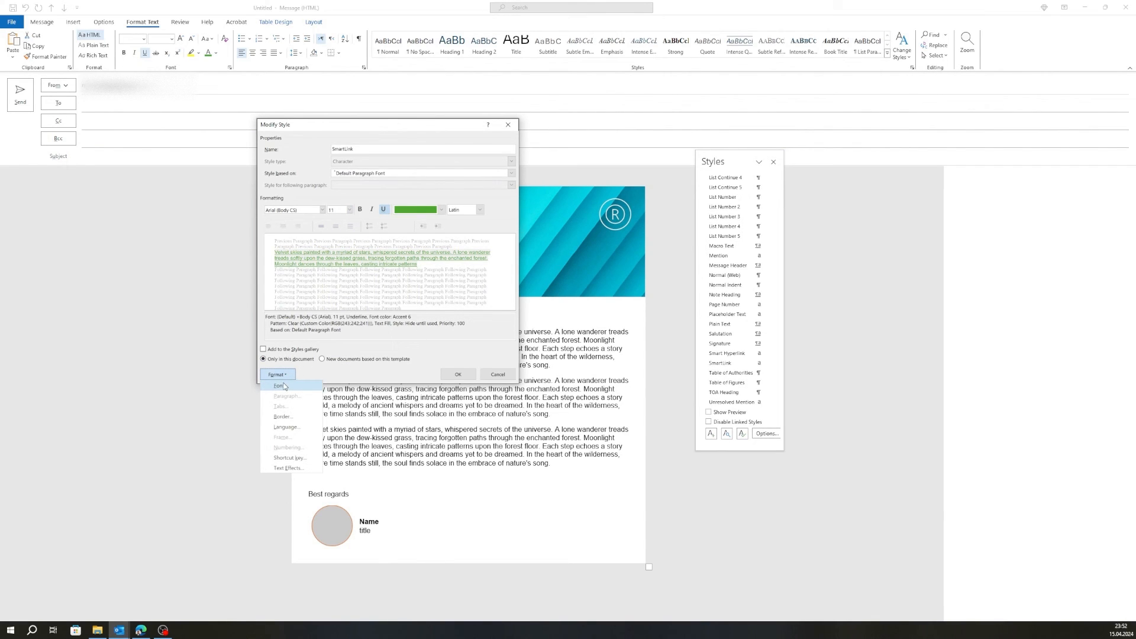
pyautogui.click(283, 417)
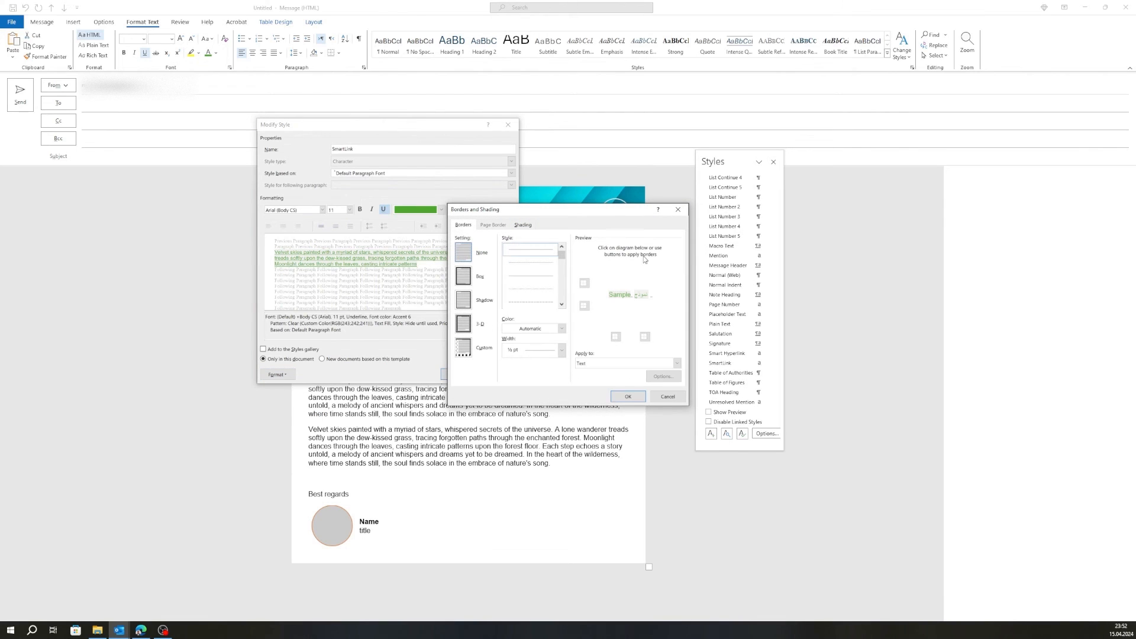
pyautogui.moveTo(597, 209); pyautogui.dragTo(466, 191)
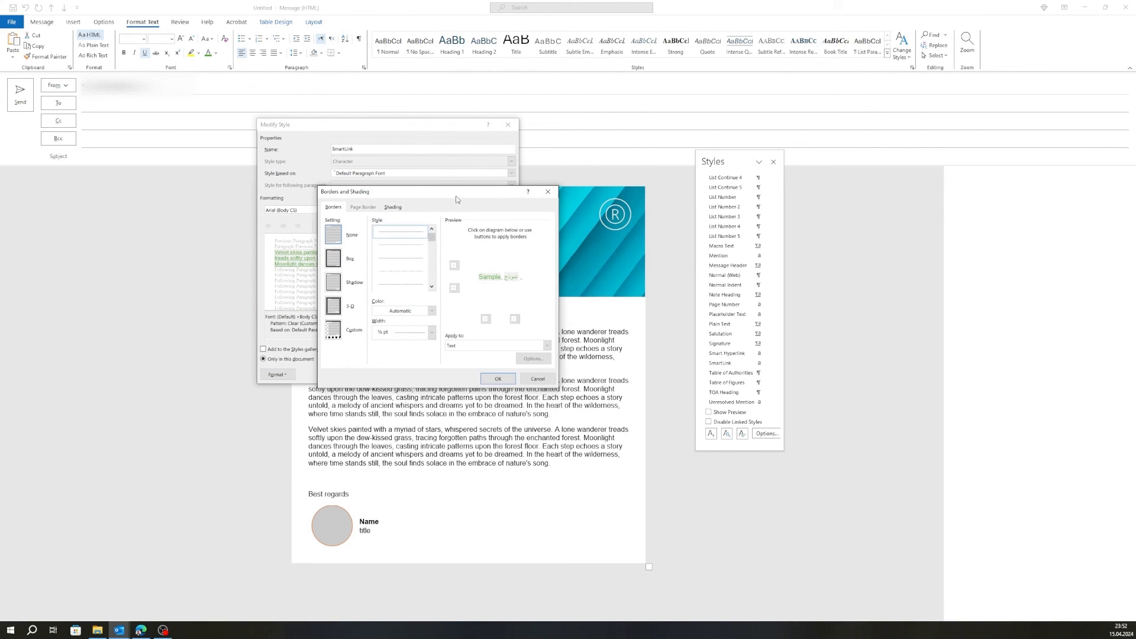
pyautogui.click(399, 211)
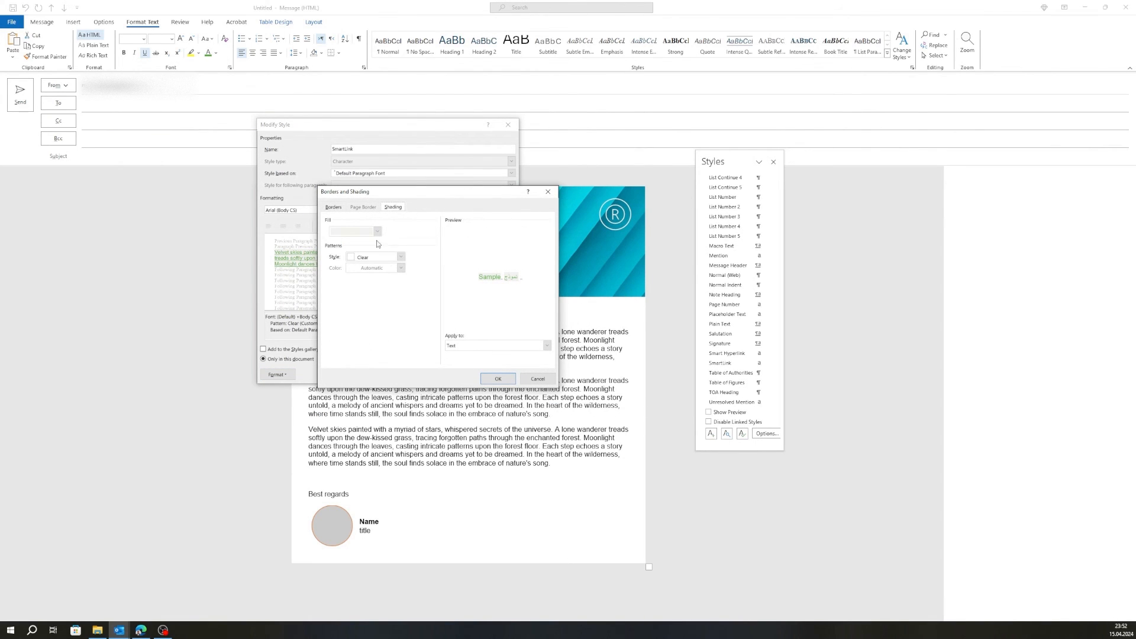
pyautogui.moveTo(404, 195)
pyautogui.mouseDown()
pyautogui.moveTo(381, 193)
pyautogui.moveTo(425, 194)
pyautogui.mouseUp()
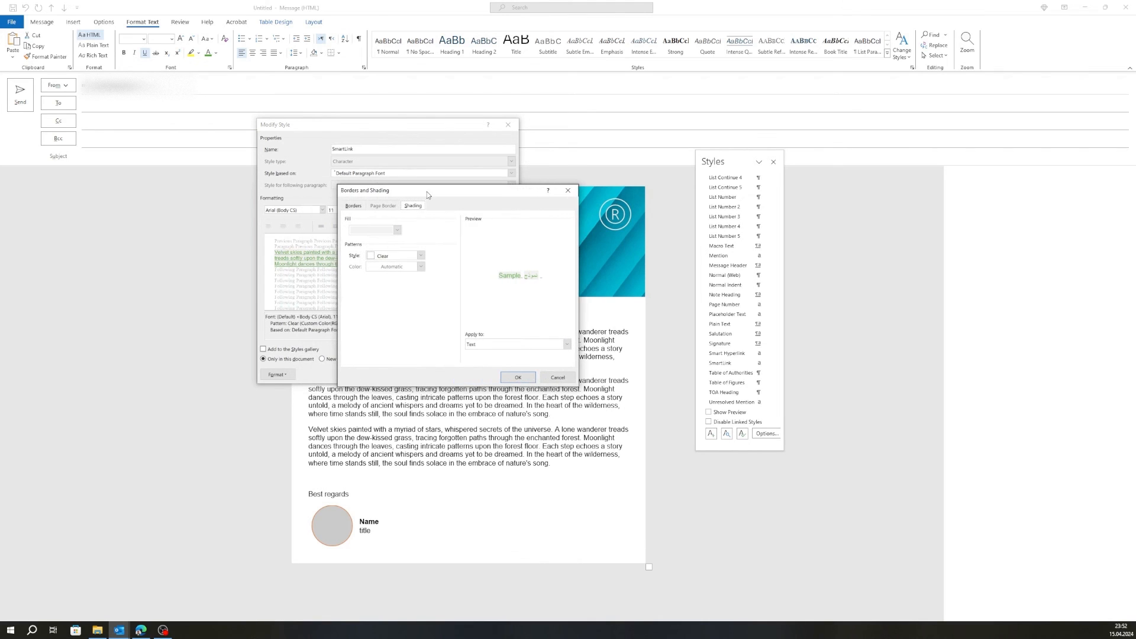
pyautogui.click(398, 230)
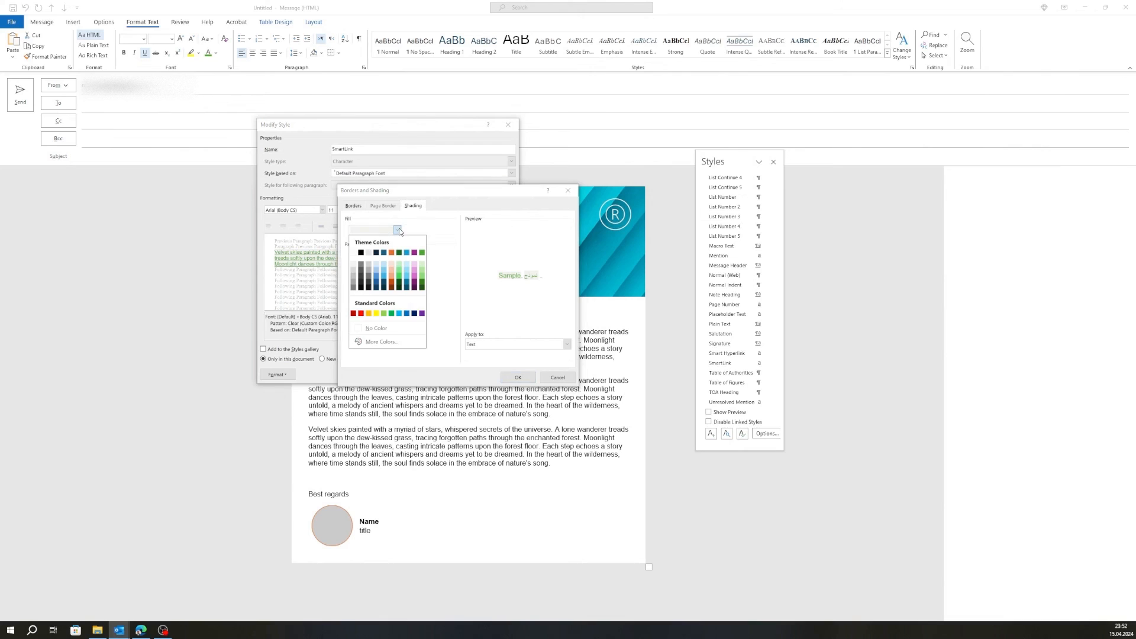
pyautogui.click(395, 330)
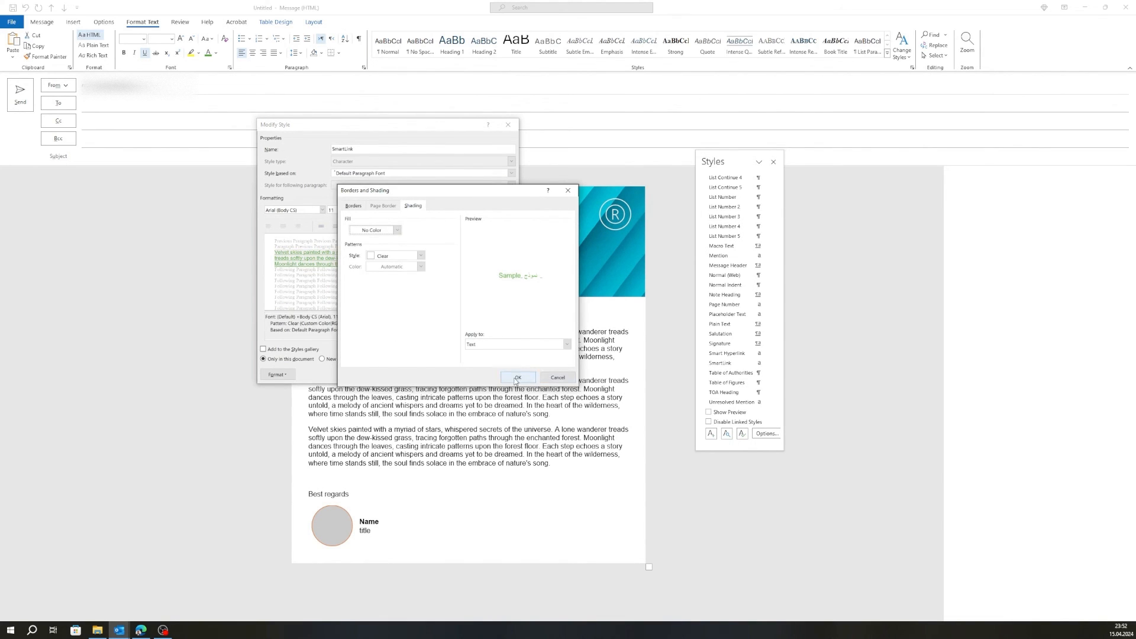
pyautogui.click(516, 379)
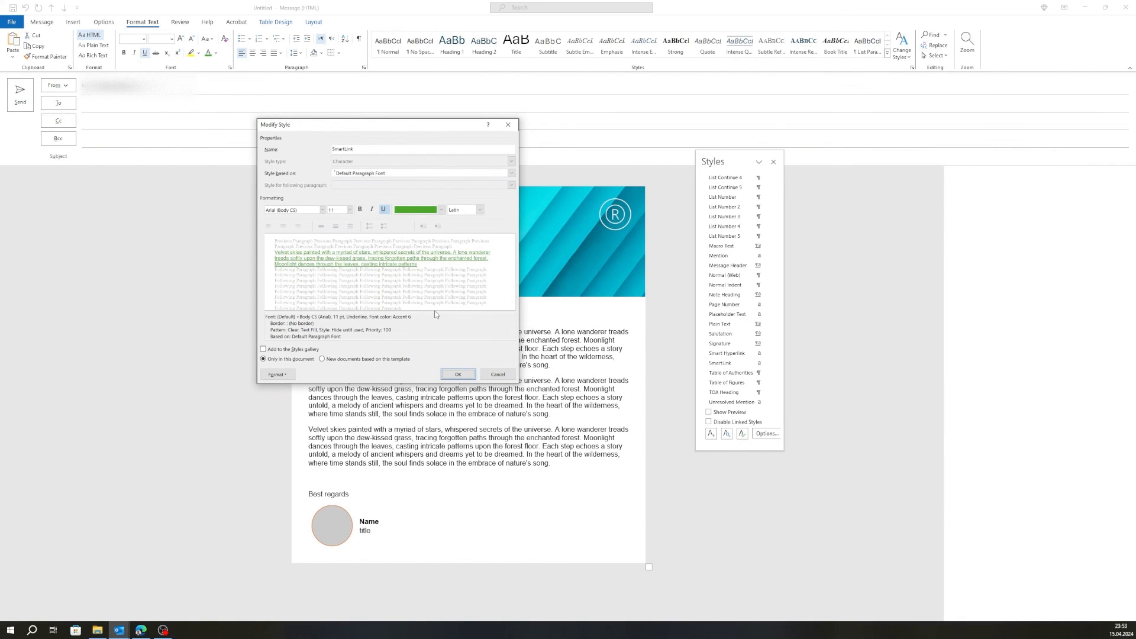
pyautogui.click(383, 210)
pyautogui.click(470, 374)
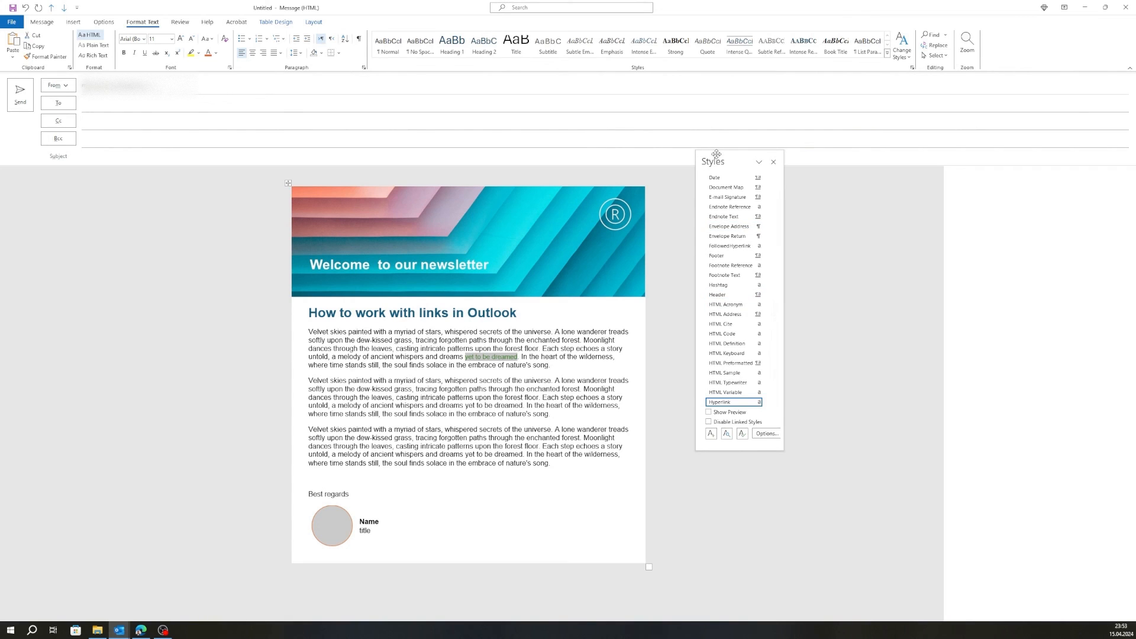
# - Reposition the Styles list next to the newsletter and deselect the hyperlink by placing the cursor after the first paragraph
pyautogui.moveTo(740, 158); pyautogui.dragTo(774, 159)
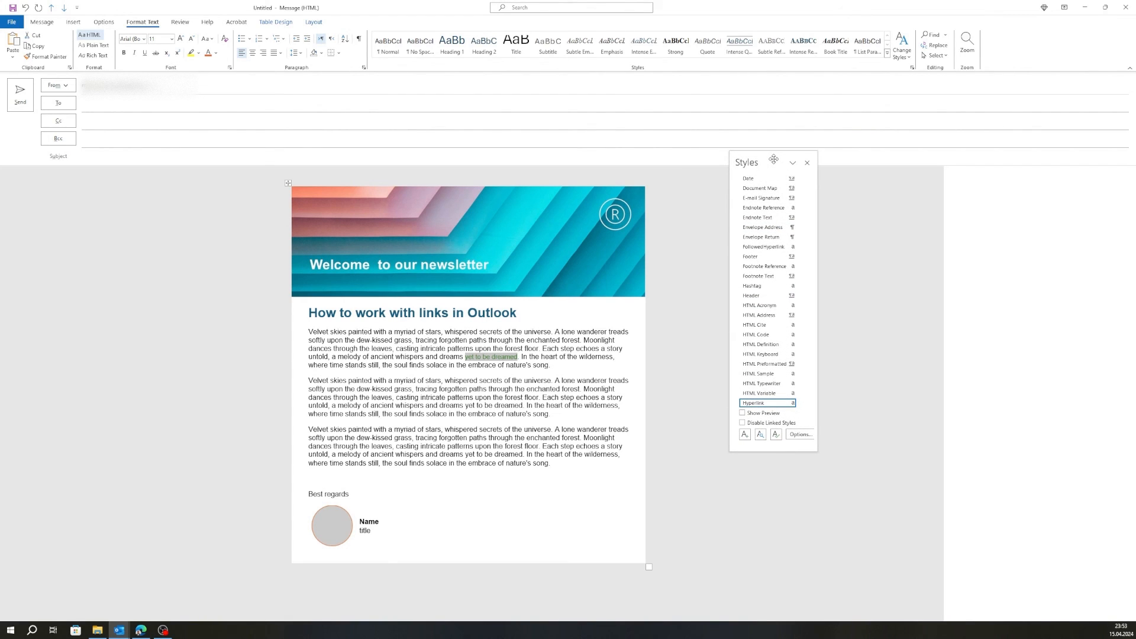
pyautogui.moveTo(773, 159); pyautogui.dragTo(720, 204)
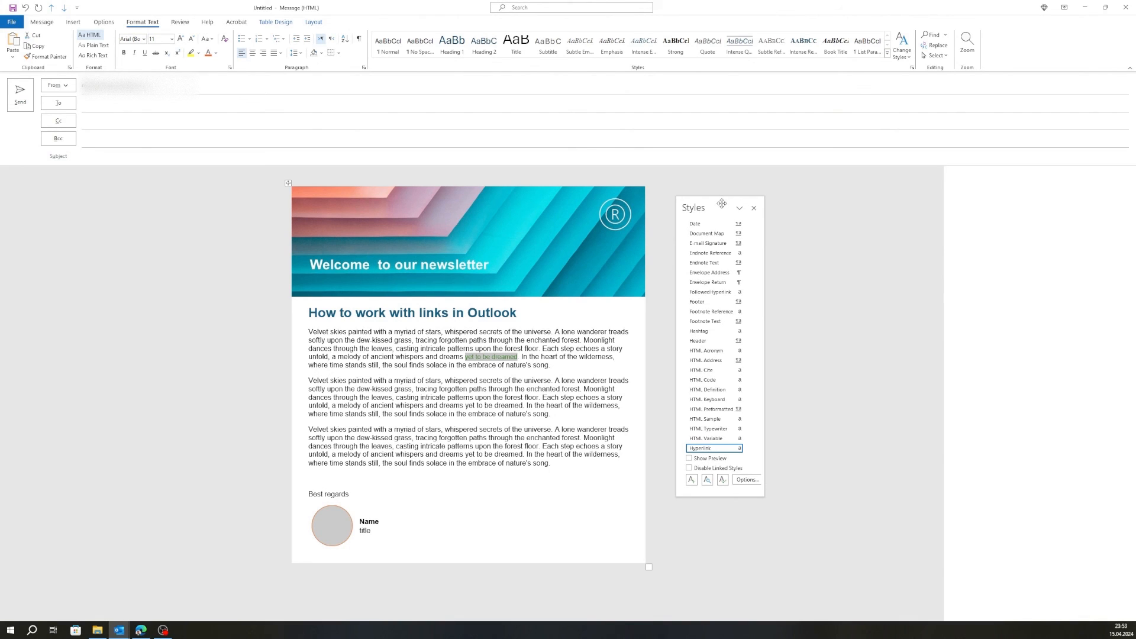
pyautogui.moveTo(722, 204); pyautogui.dragTo(736, 185)
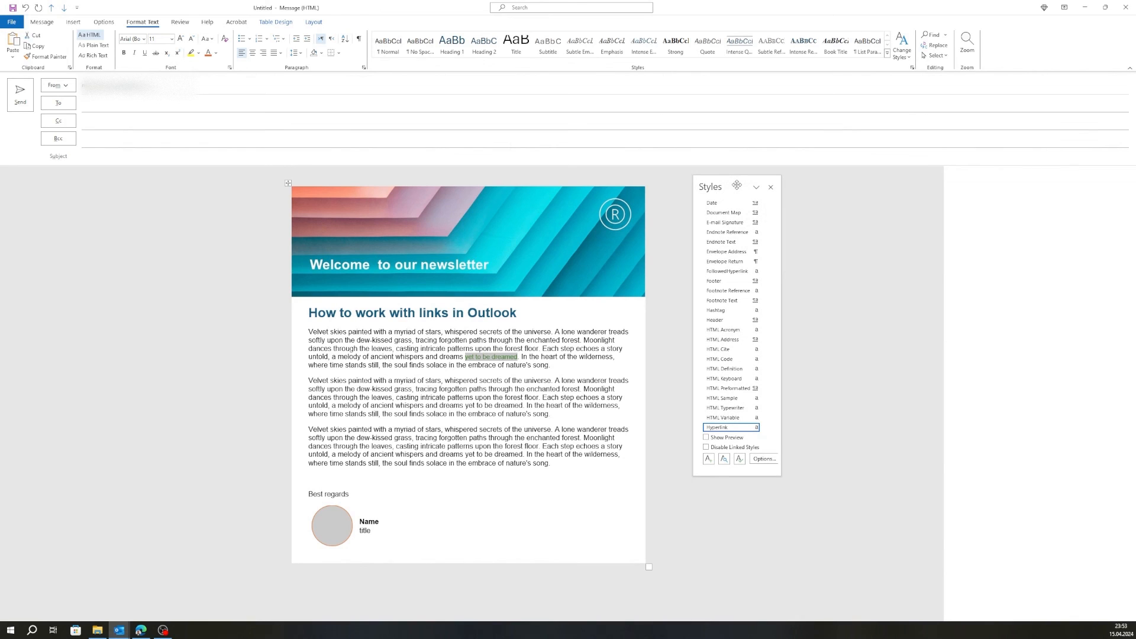
pyautogui.click(559, 365)
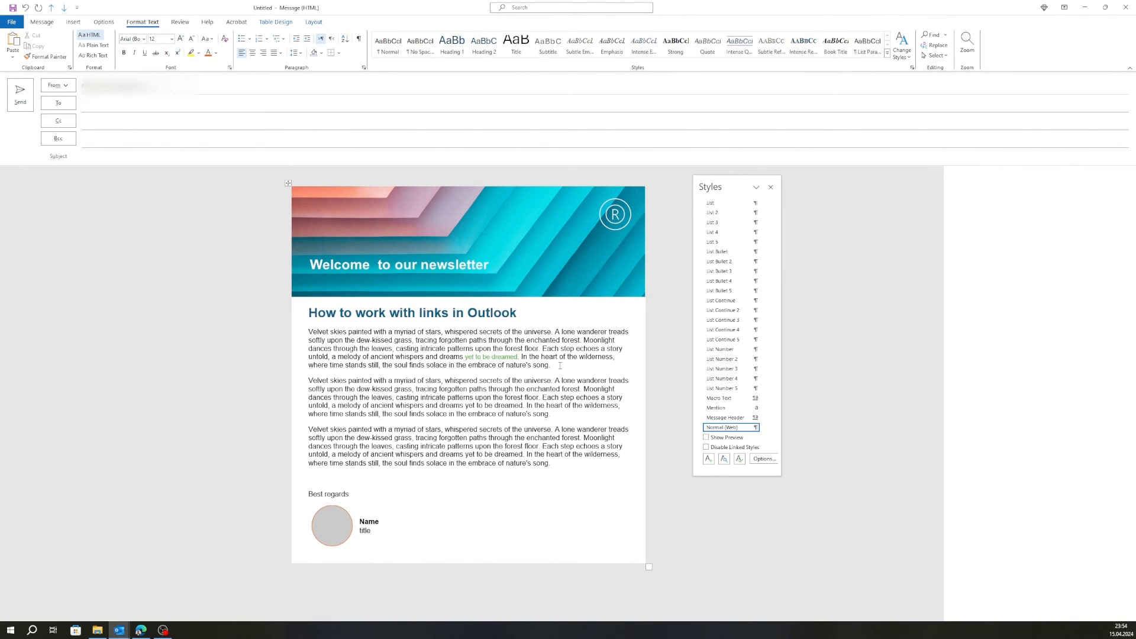